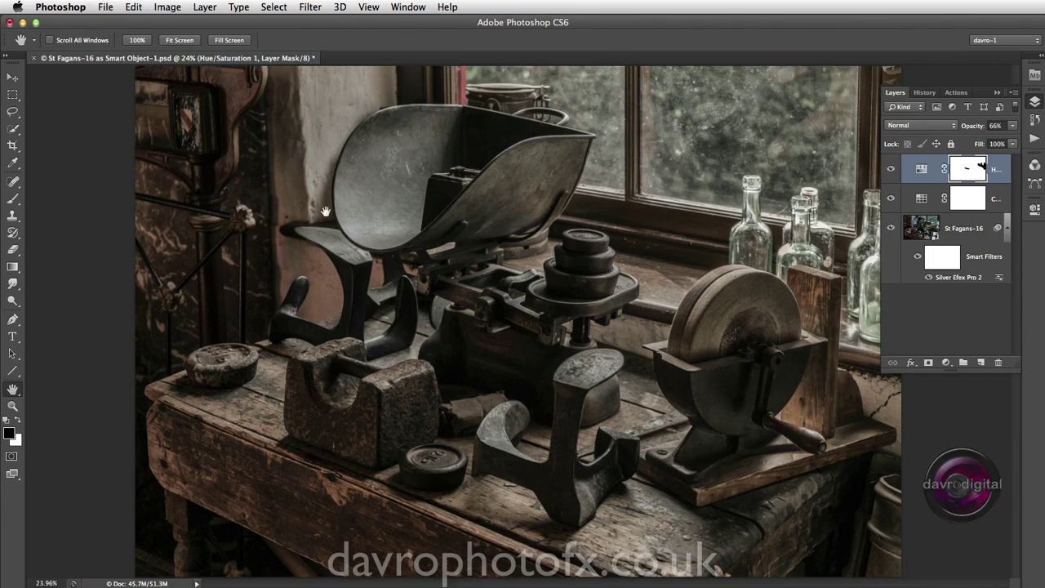
# Step: Open the Actions panel as a floating panel and bring the Layers panel back into view
pyautogui.click(403, 8)
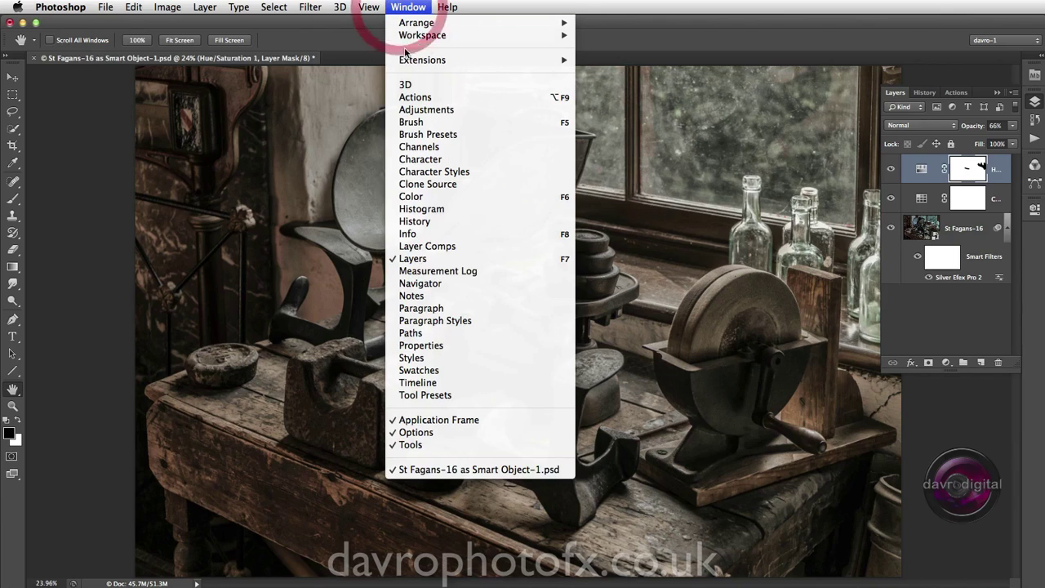
pyautogui.click(415, 98)
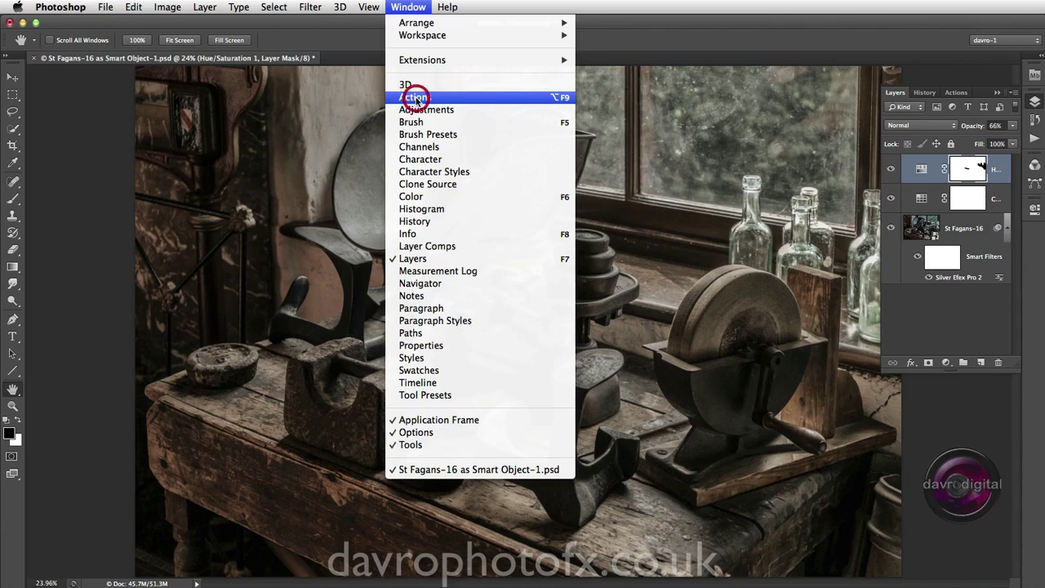
pyautogui.moveTo(964, 92); pyautogui.dragTo(612, 109)
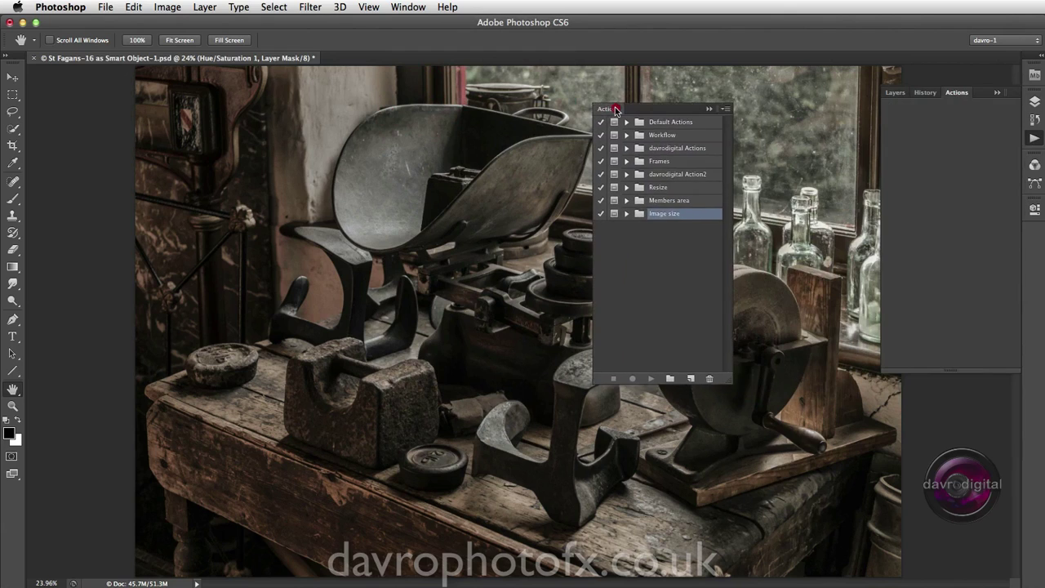
pyautogui.click(896, 92)
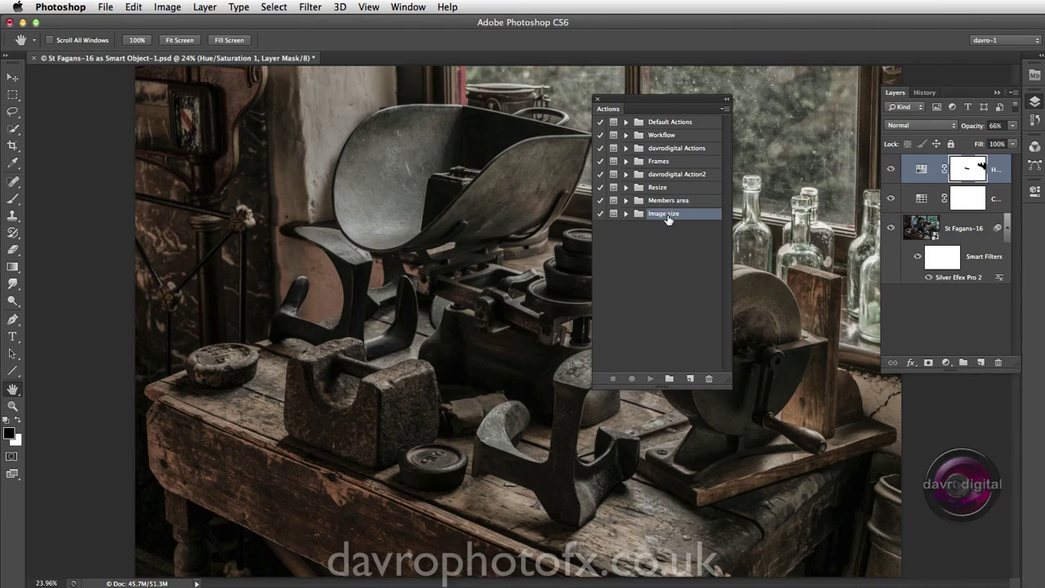
# Step: Expand the Image size set and inspect the steps of its Resize Stroke Sharpen action
pyautogui.click(626, 213)
pyautogui.click(677, 226)
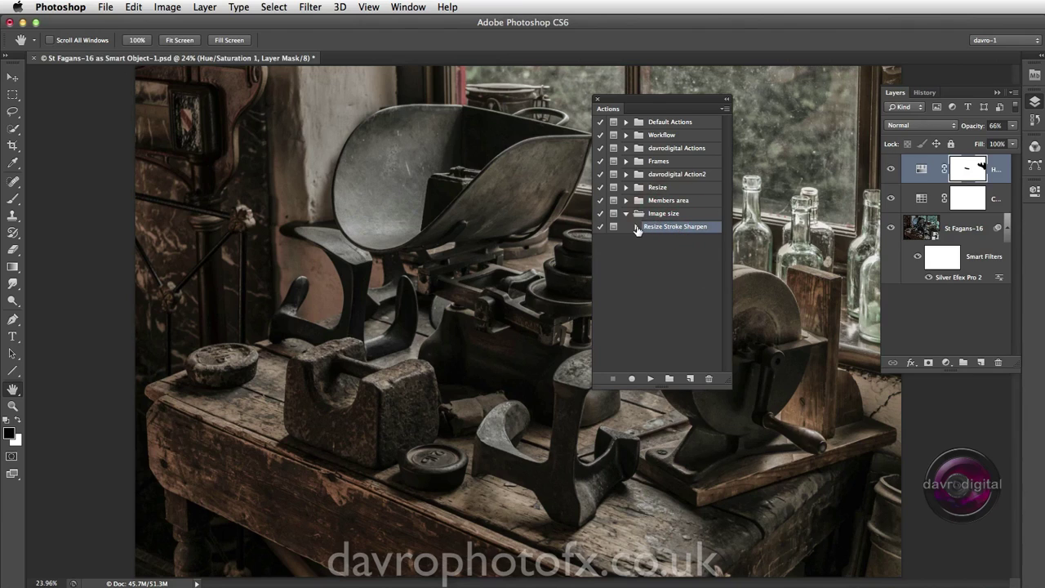
pyautogui.click(637, 228)
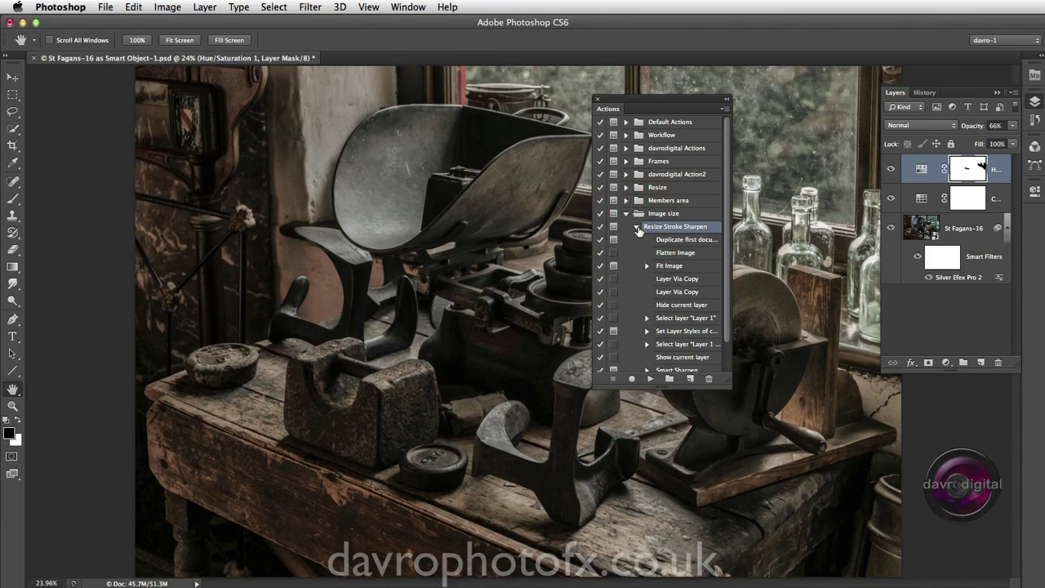
pyautogui.click(637, 227)
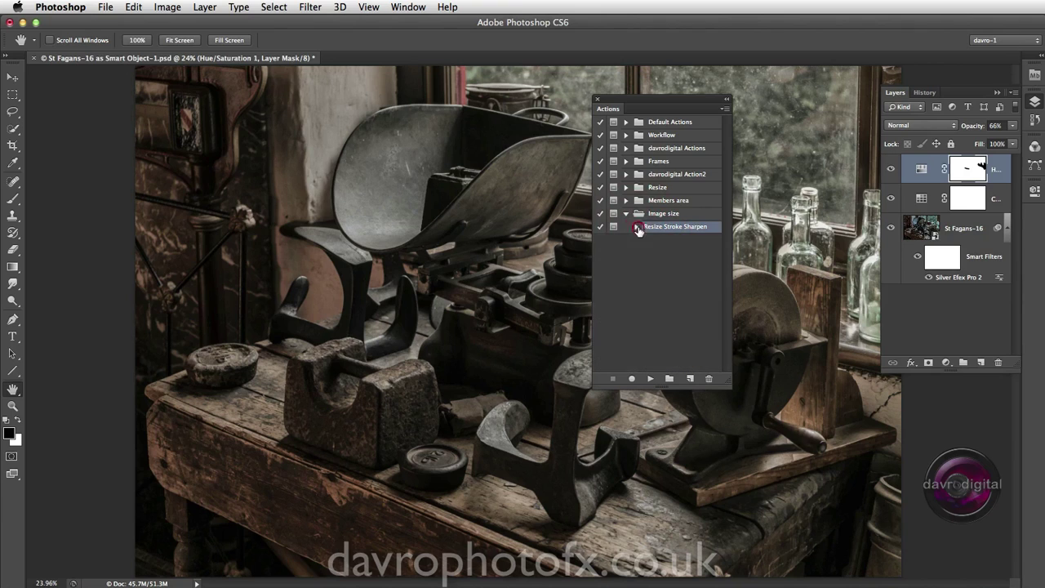
# Step: Create an action set named PSE and drag Resize Stroke Sharpen from Image size into it
pyautogui.click(724, 110)
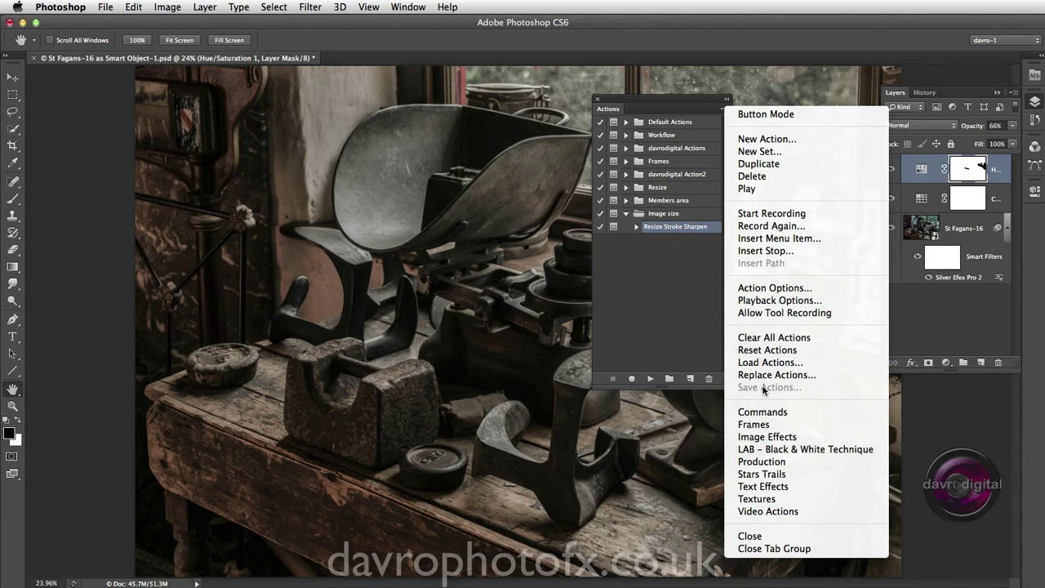
pyautogui.click(694, 360)
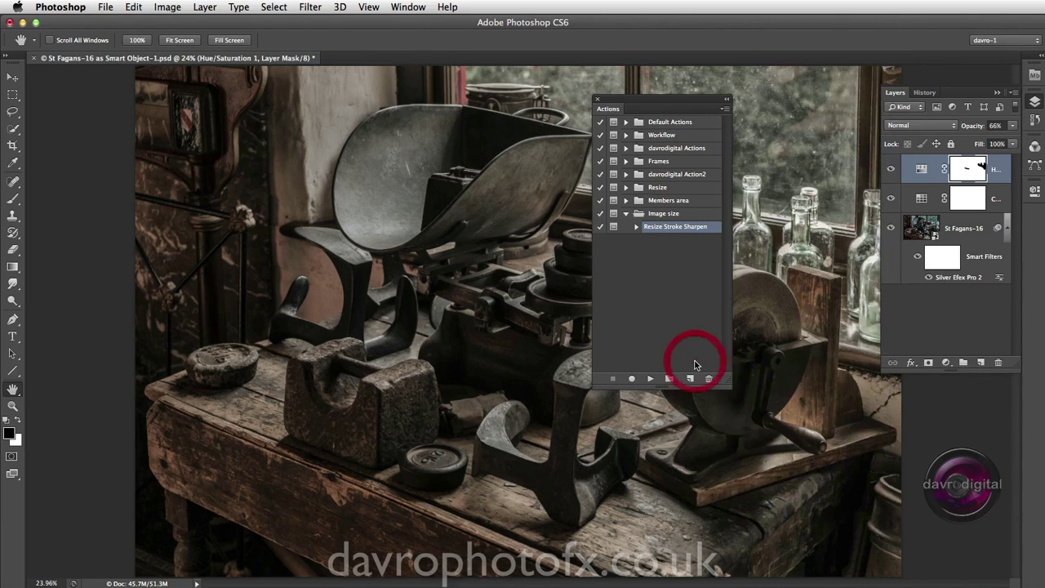
pyautogui.click(626, 213)
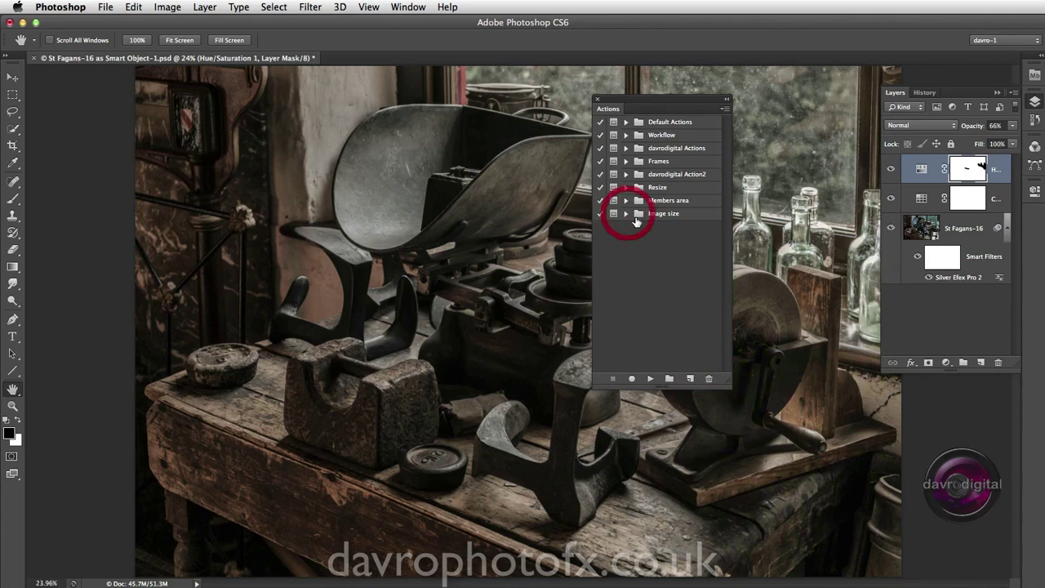
pyautogui.click(669, 378)
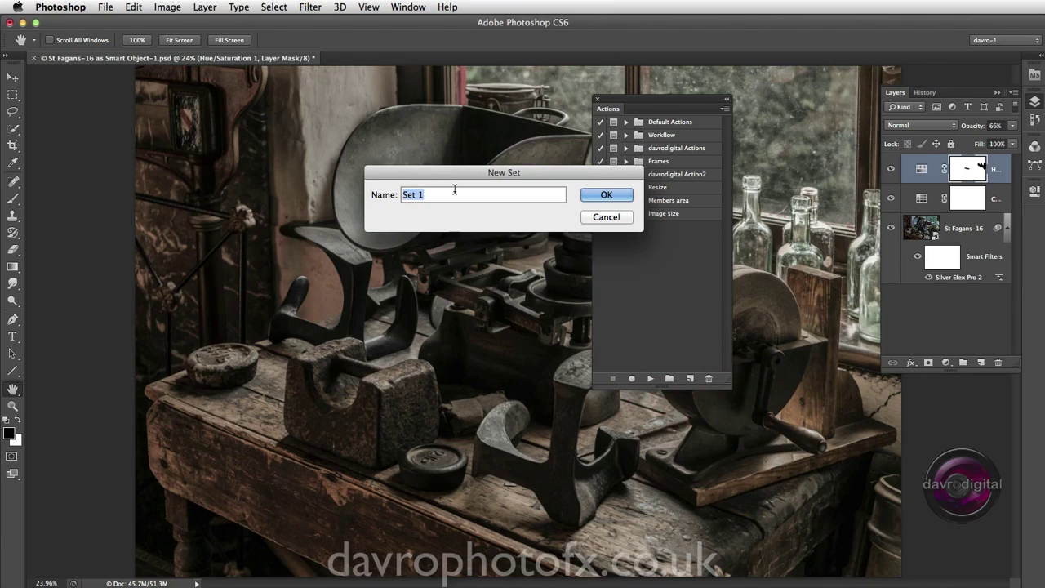
pyautogui.write('PSE')
pyautogui.click(606, 197)
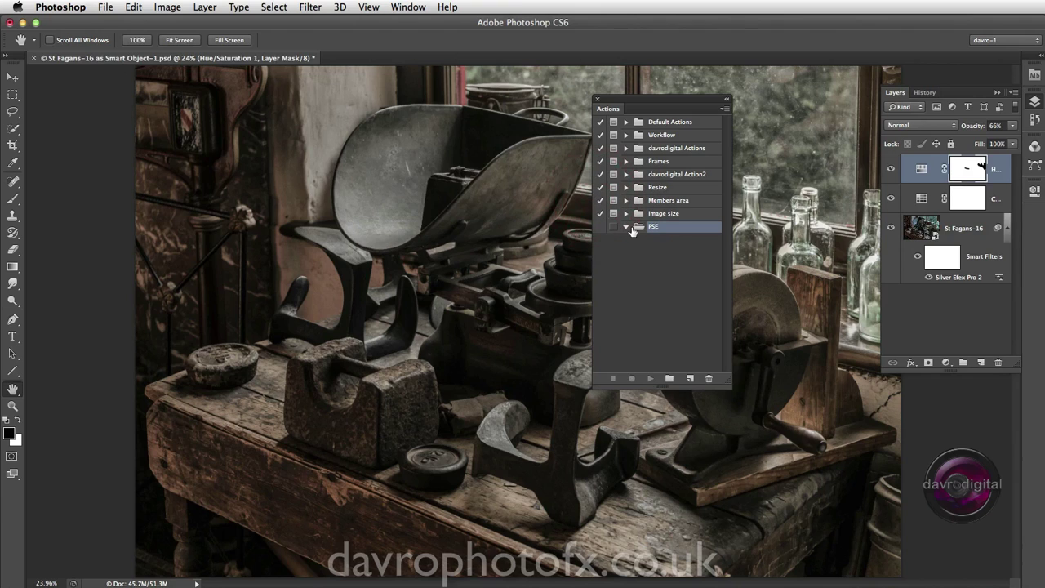
pyautogui.click(626, 213)
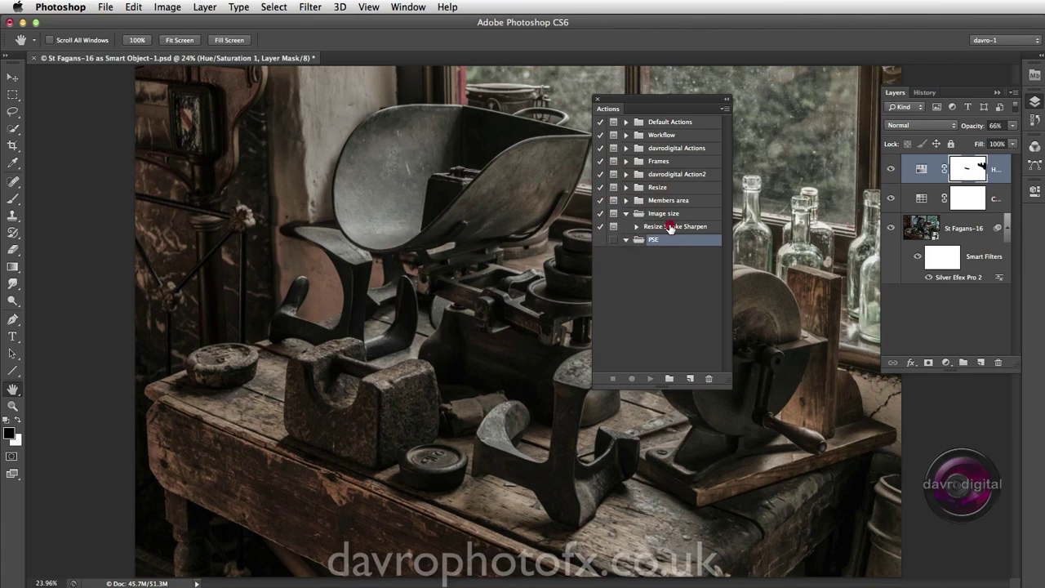
pyautogui.moveTo(669, 228); pyautogui.dragTo(670, 247)
# Step: Expand the davrodigital Action2 set and make the Actions panel taller to show its actions
pyautogui.click(668, 160)
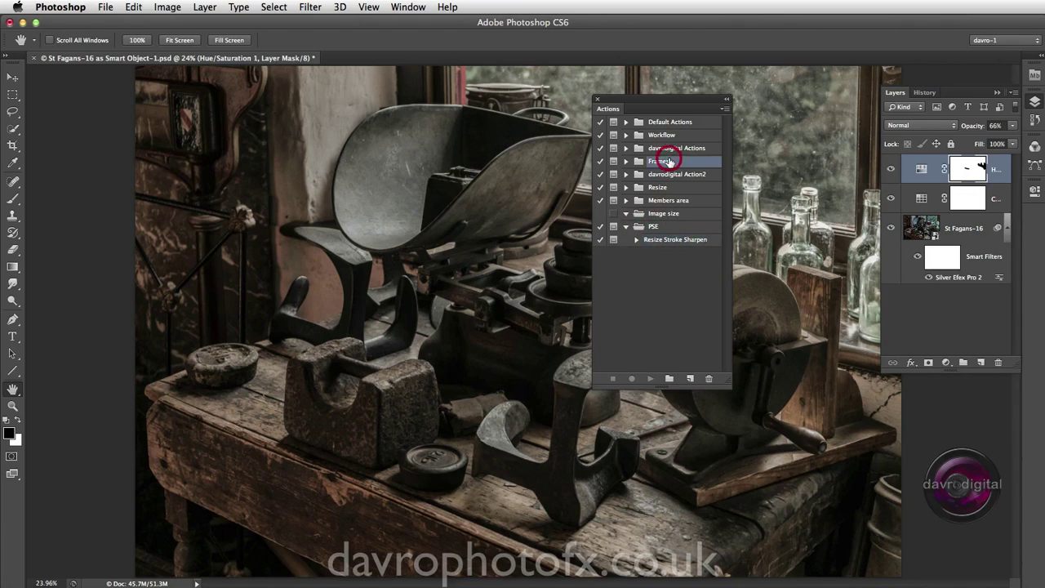
pyautogui.click(626, 161)
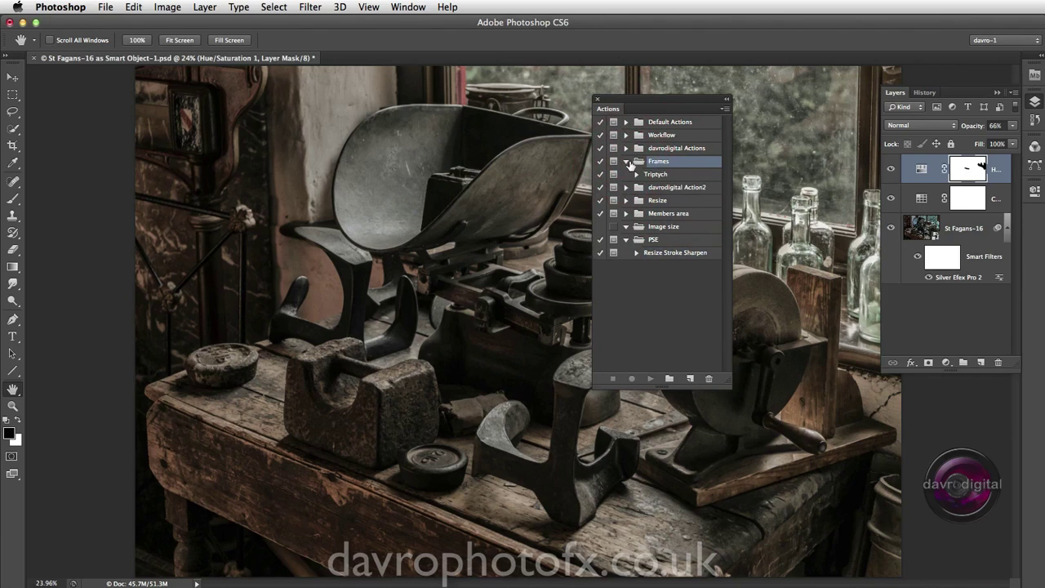
pyautogui.click(627, 160)
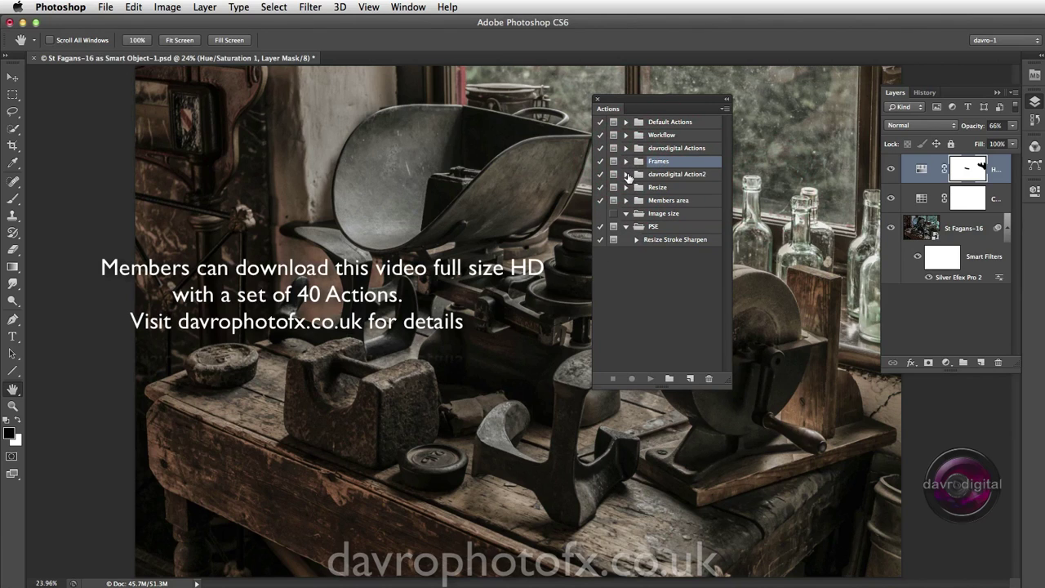
pyautogui.click(626, 174)
pyautogui.moveTo(724, 186); pyautogui.dragTo(725, 346)
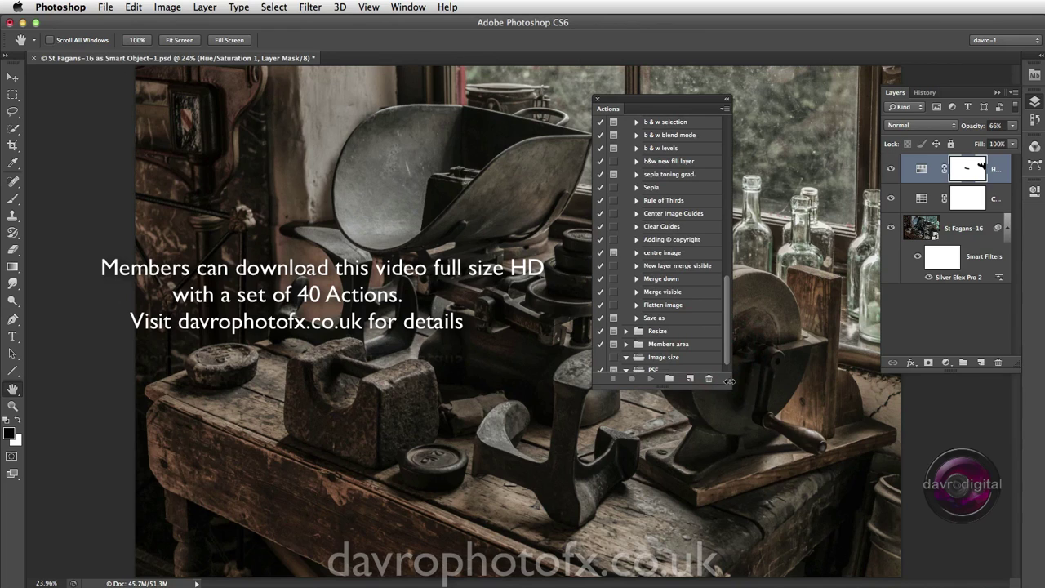
pyautogui.moveTo(724, 385); pyautogui.dragTo(728, 442)
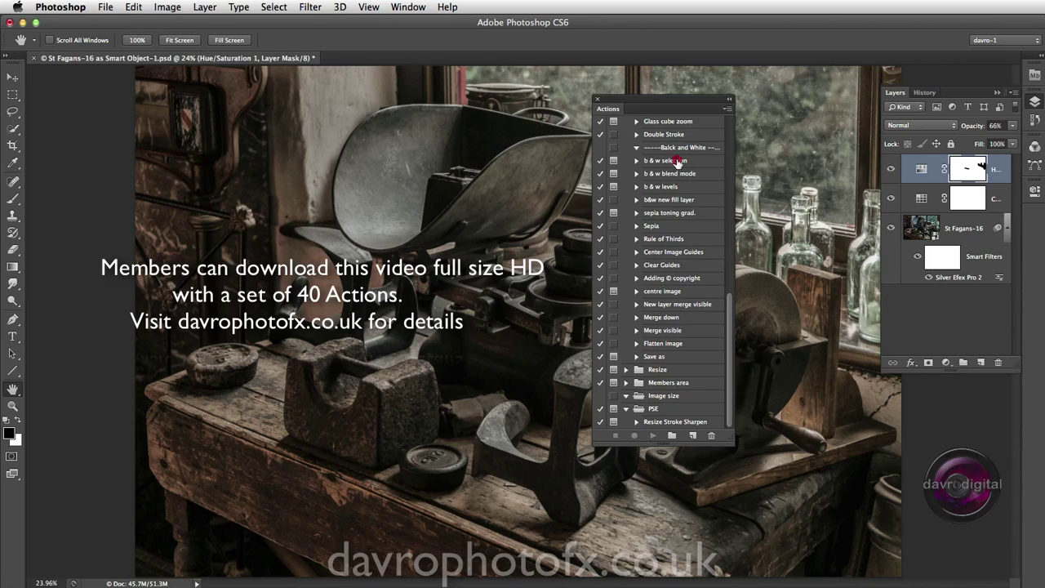
# Step: Drag the b & w selection action into PSE, then collapse the PSE and davrodigital Action2 sets
pyautogui.moveTo(679, 173); pyautogui.dragTo(684, 418)
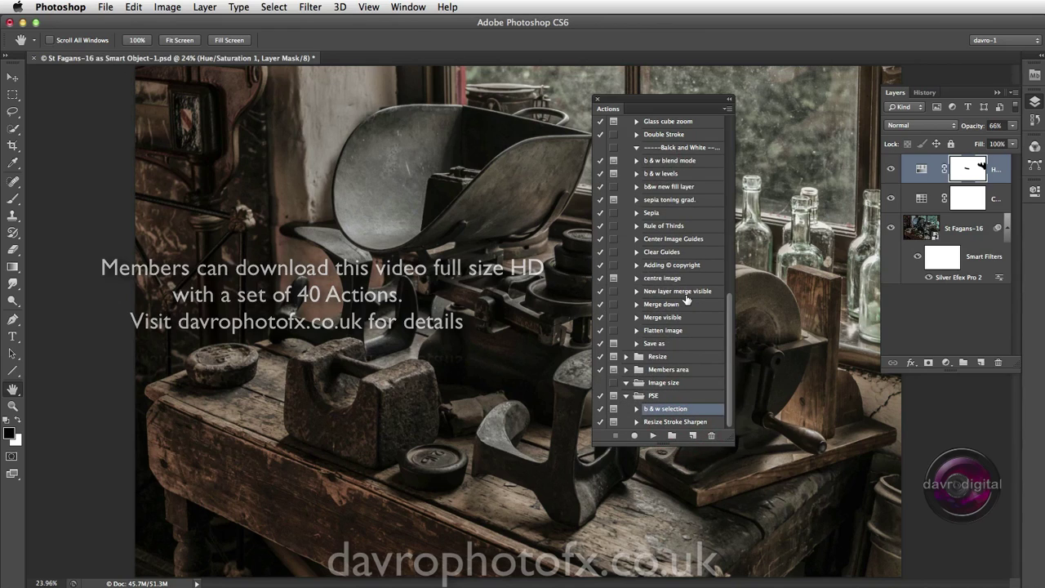
pyautogui.click(671, 397)
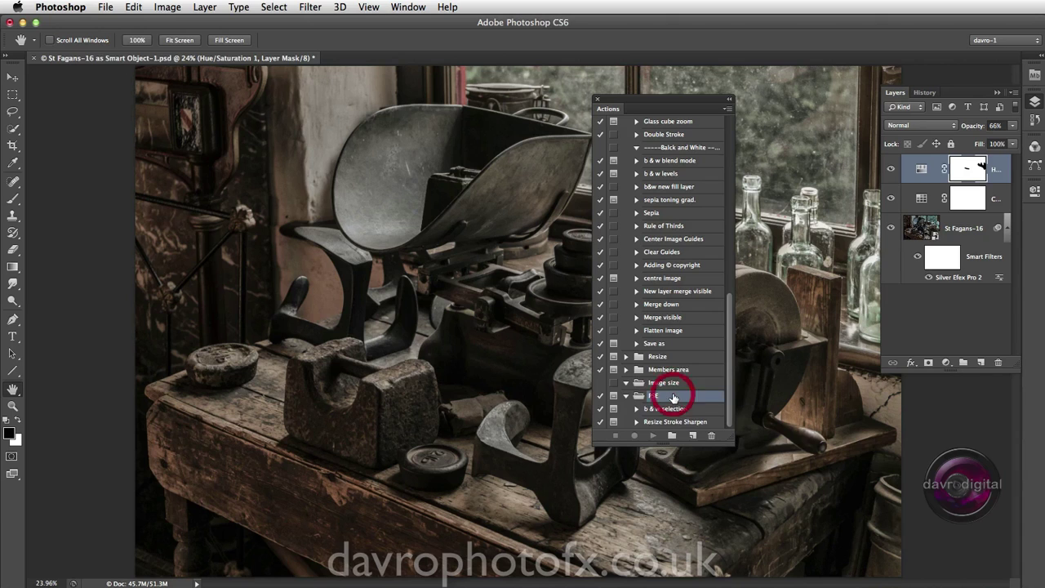
pyautogui.click(627, 397)
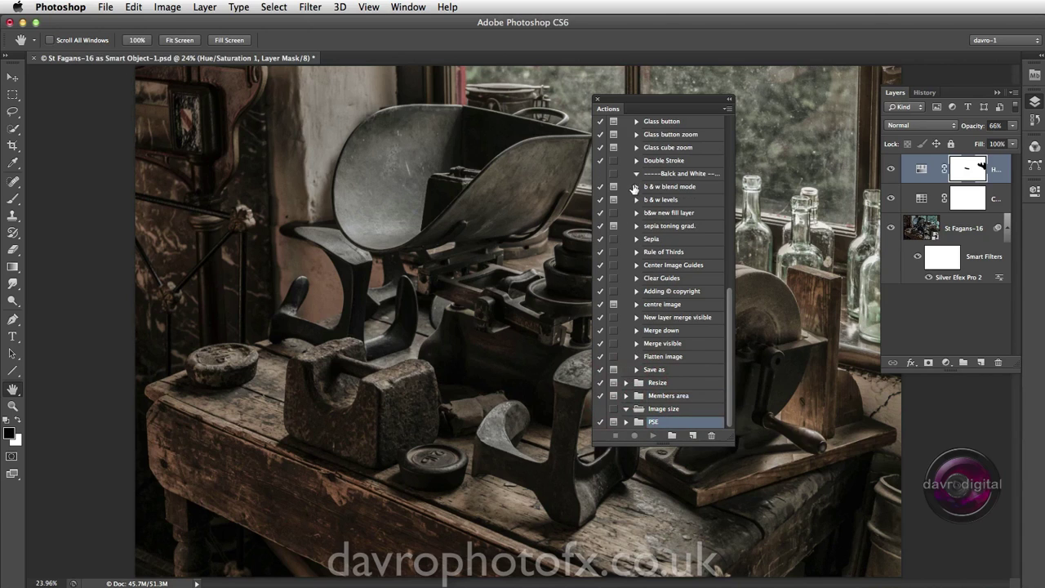
pyautogui.moveTo(731, 303); pyautogui.dragTo(730, 123)
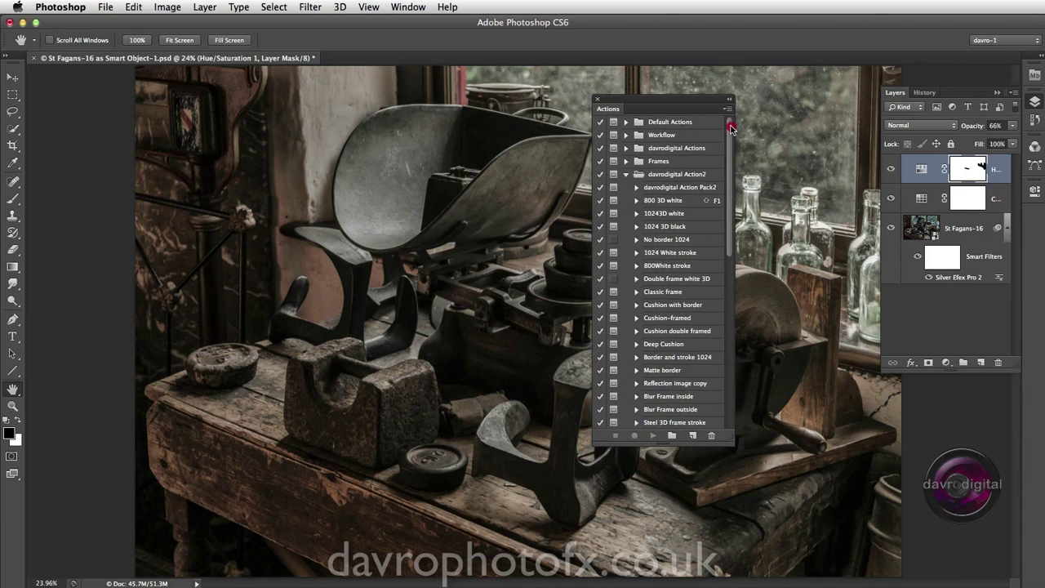
pyautogui.click(627, 175)
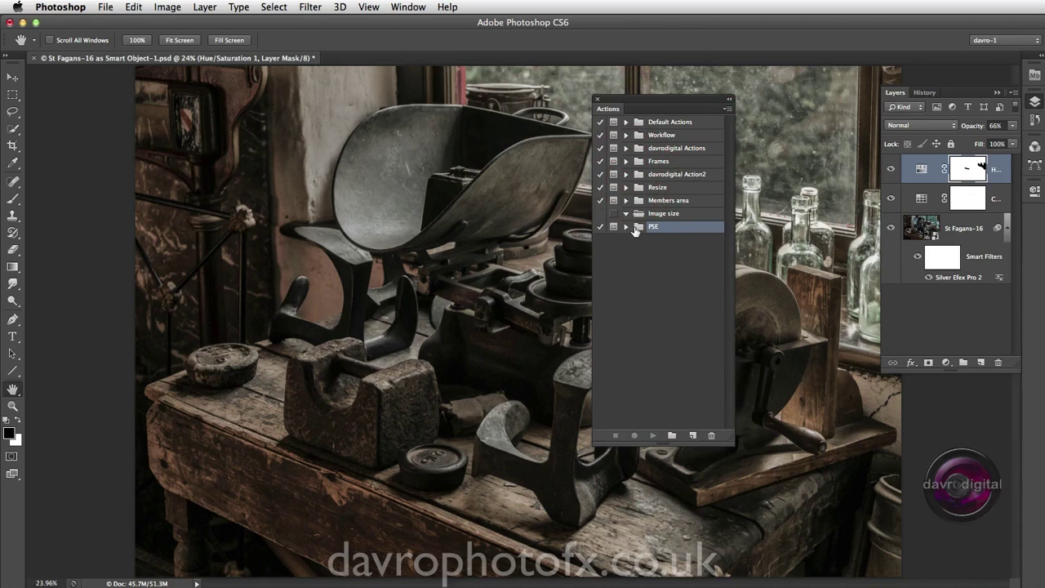
# Step: Save the PSE action set as PSE.atn on the Desktop
pyautogui.click(726, 108)
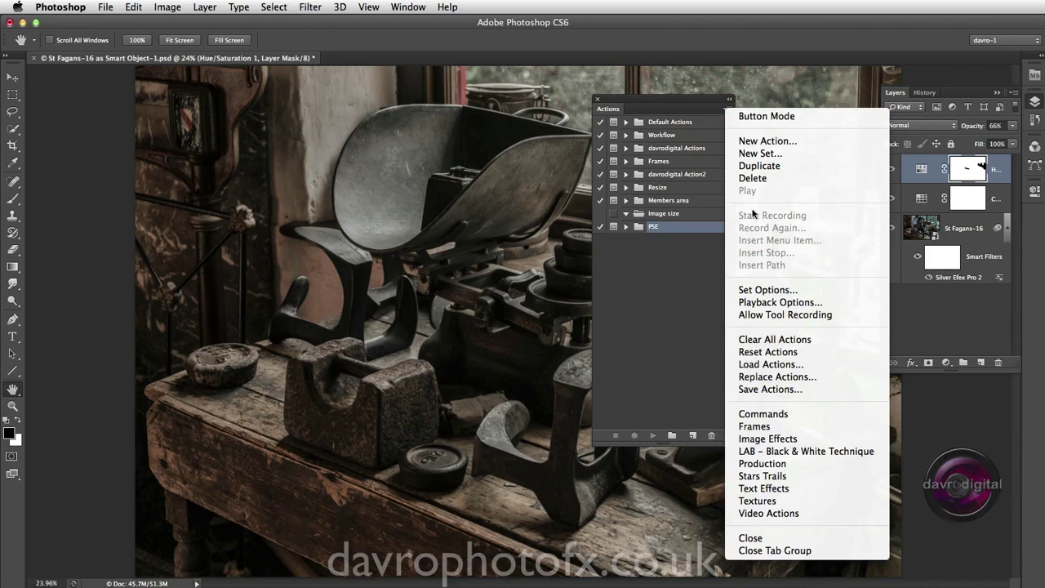
pyautogui.click(754, 390)
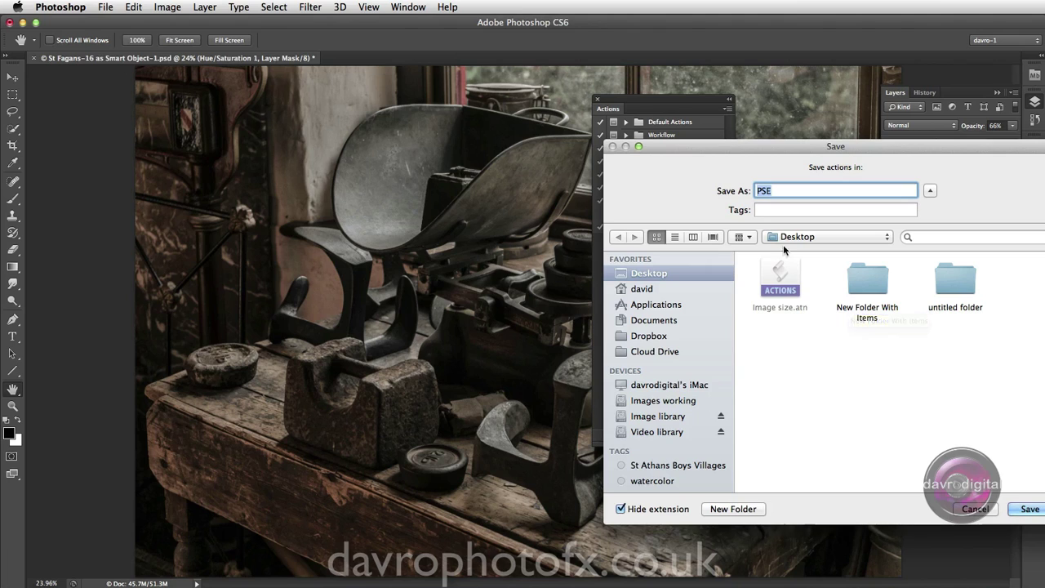
pyautogui.click(1030, 509)
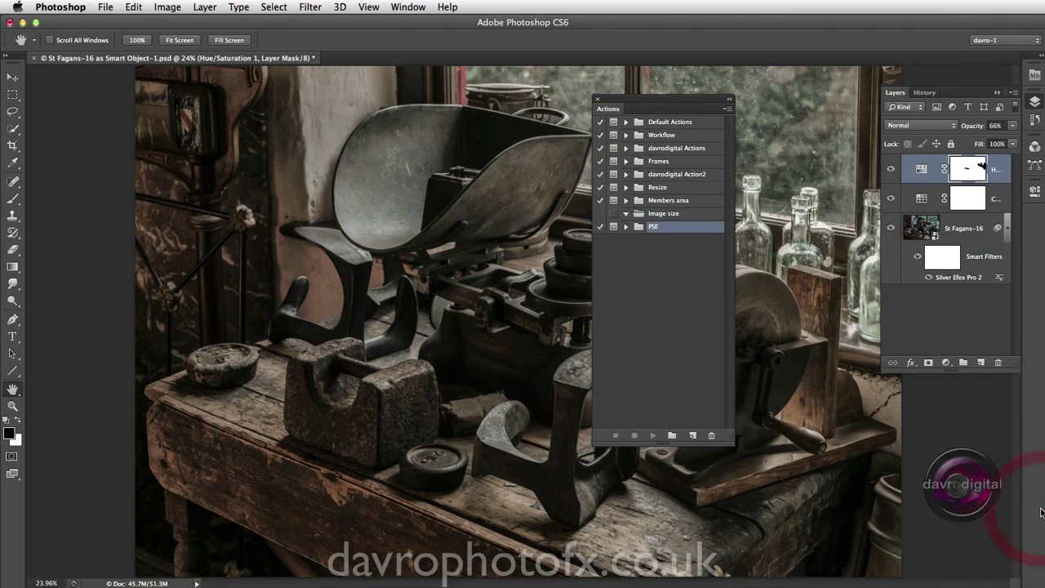
pyautogui.moveTo(1044, 238); pyautogui.dragTo(776, 191)
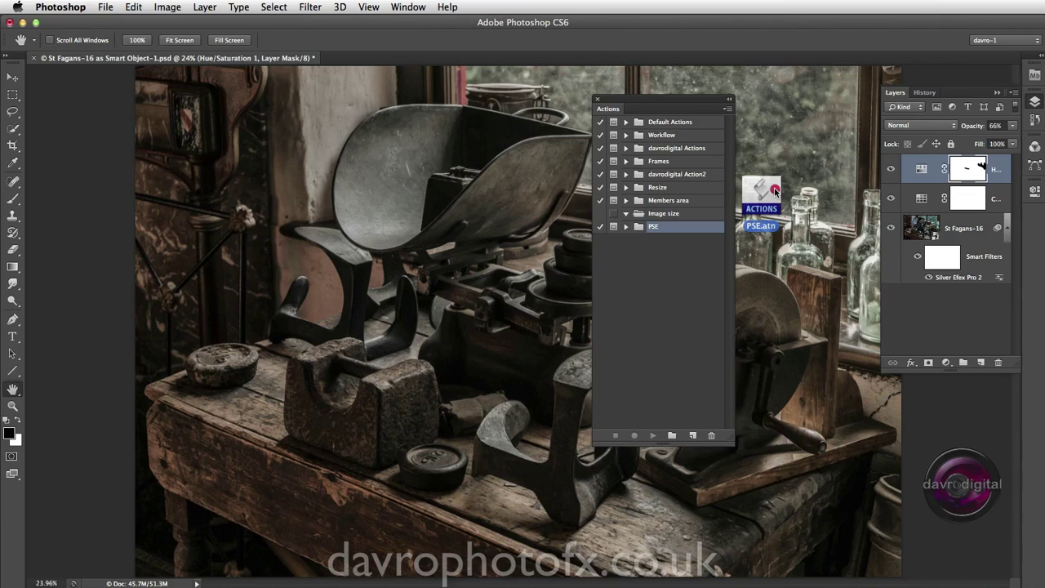
pyautogui.moveTo(776, 191); pyautogui.dragTo(776, 193)
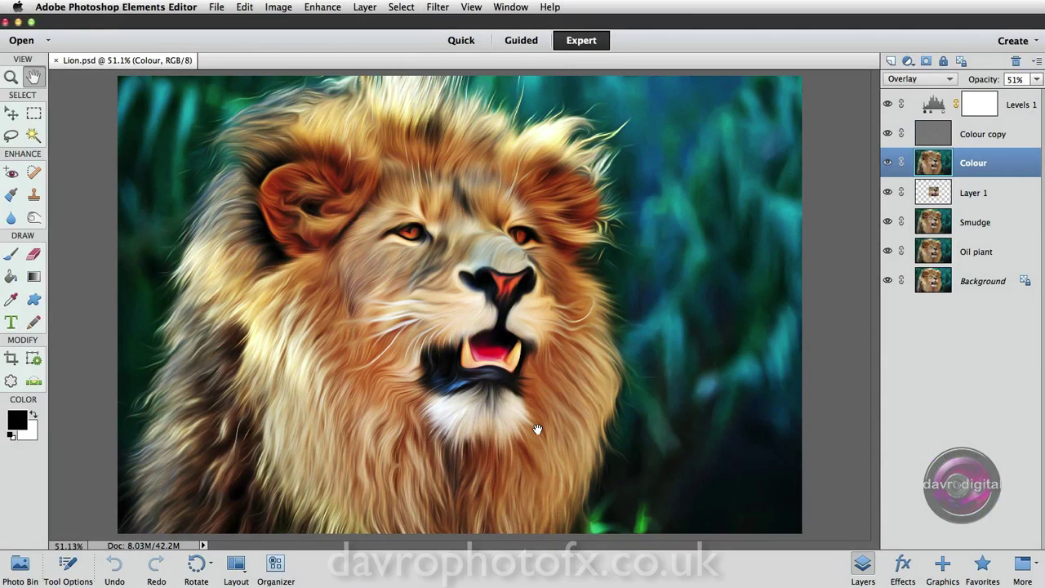
# Step: Show the Actions panel in Photoshop Elements and open its panel menu
pyautogui.click(508, 7)
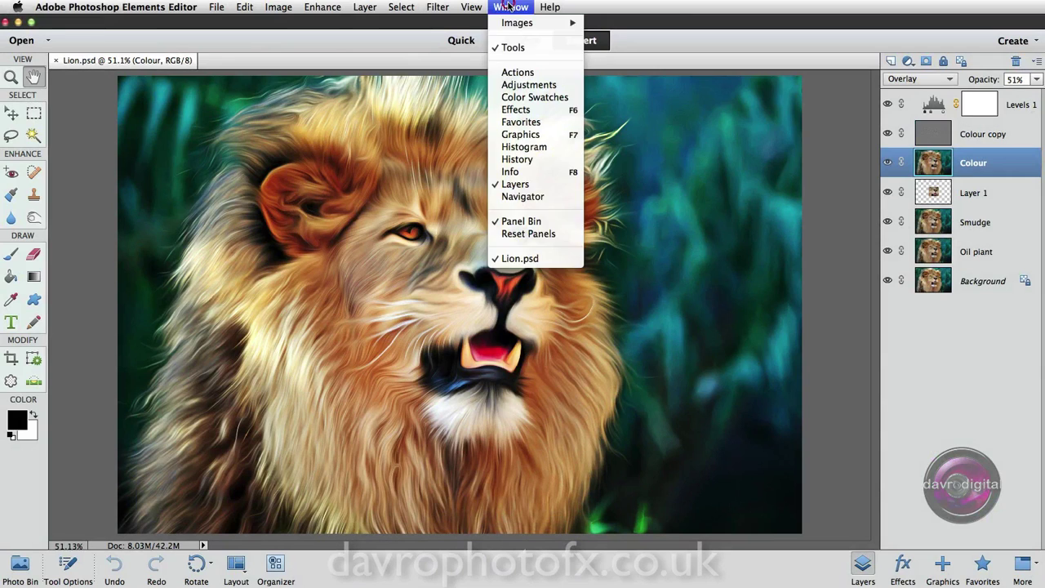
pyautogui.click(526, 74)
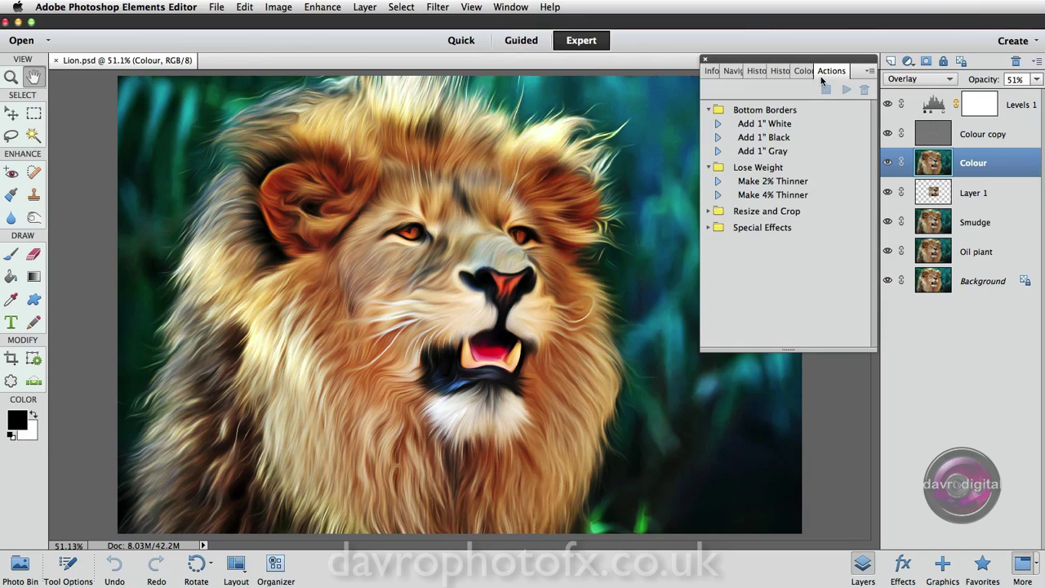
pyautogui.click(870, 72)
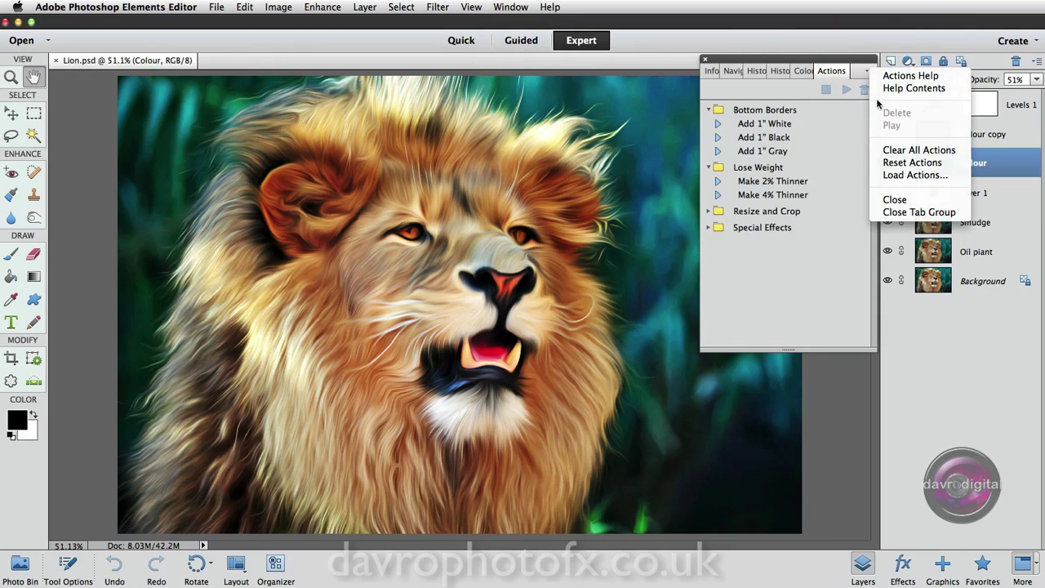
# Step: Load PSE.atn and Image size.atn from the Desktop into the Actions panel
pyautogui.click(901, 176)
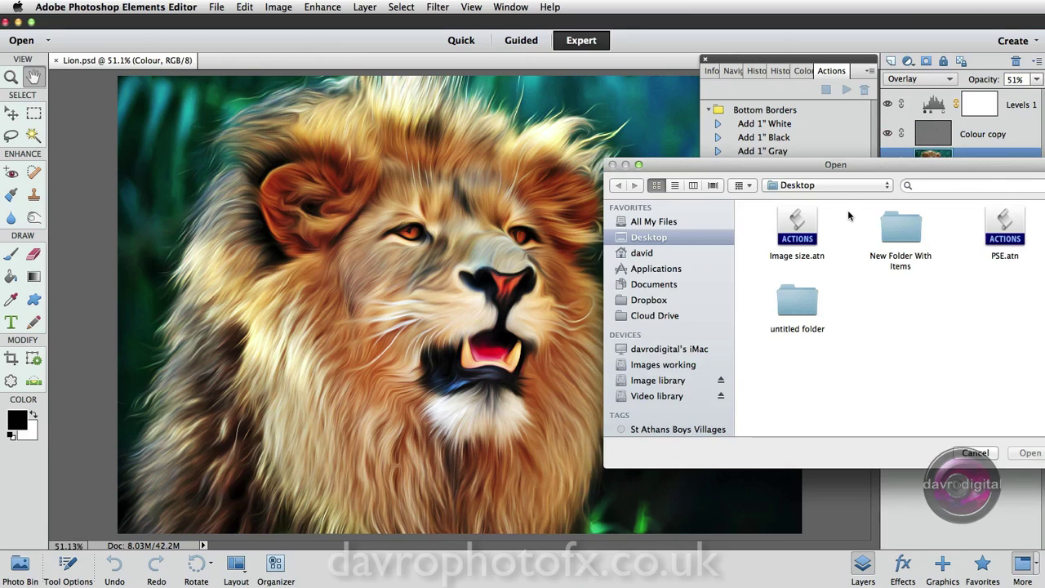
pyautogui.click(1002, 238)
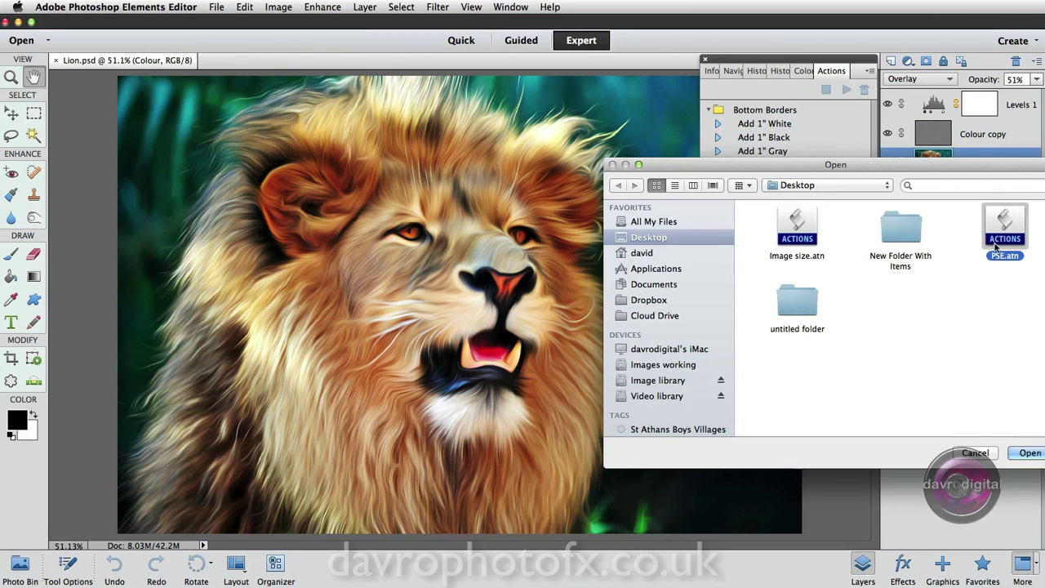
pyautogui.keyDown('super'); pyautogui.click(800, 233); pyautogui.keyUp('super')
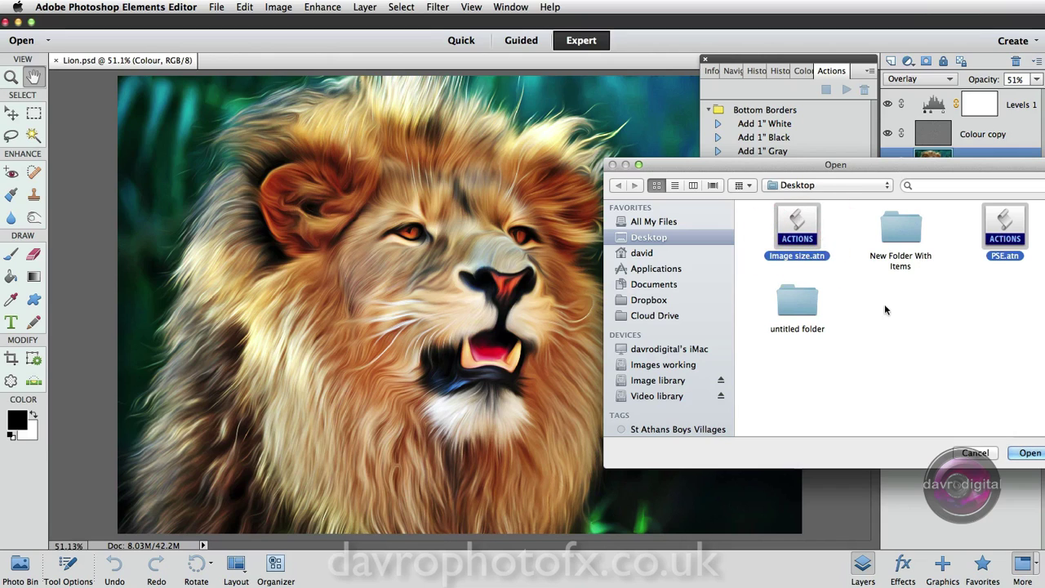
pyautogui.click(1033, 454)
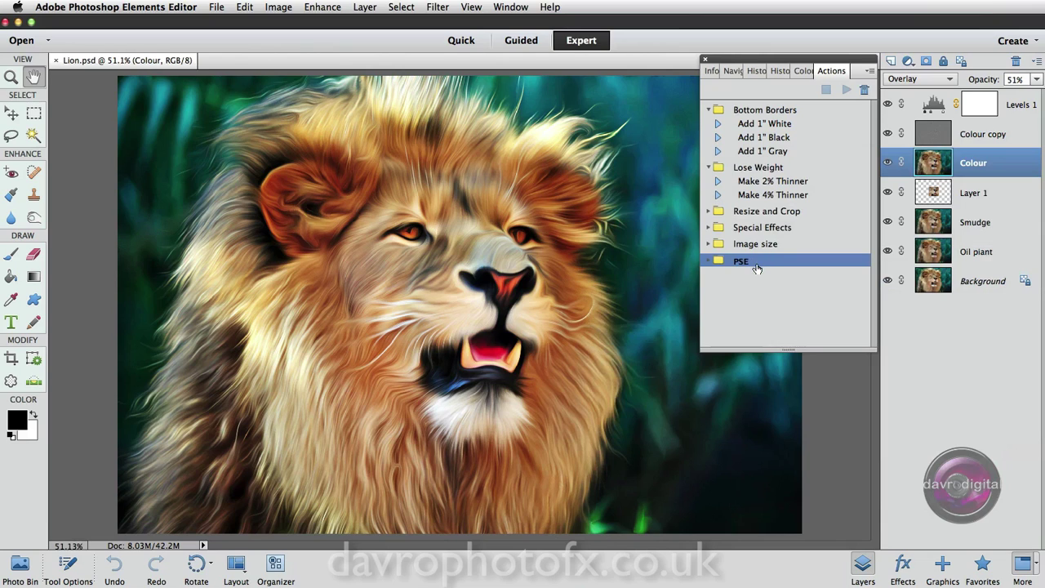
# Step: Expand the PSE set and Resize Stroke Sharpen, scrolling to see the action's steps
pyautogui.click(708, 262)
pyautogui.click(718, 287)
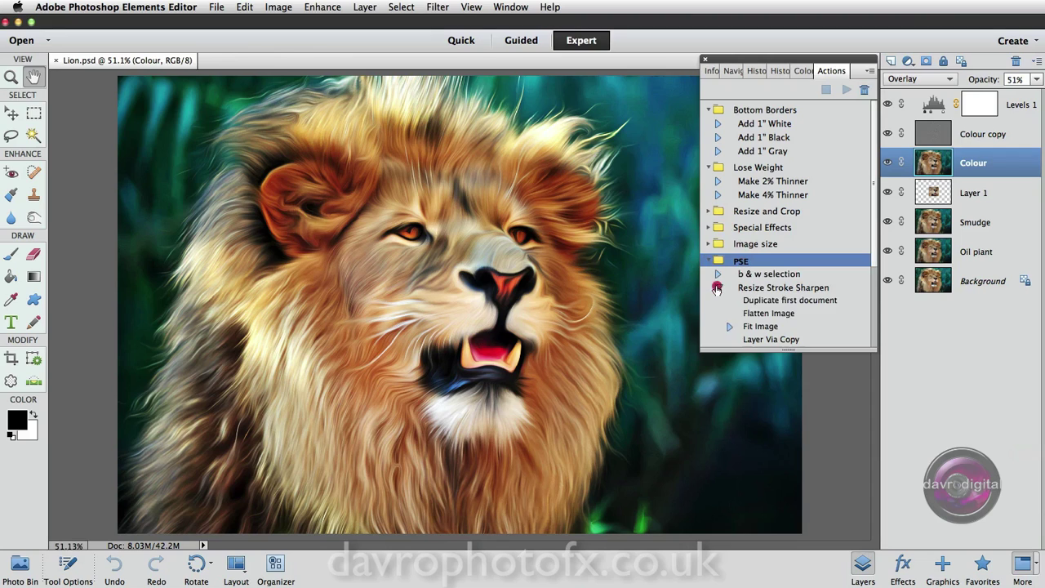
pyautogui.moveTo(875, 260); pyautogui.dragTo(871, 327)
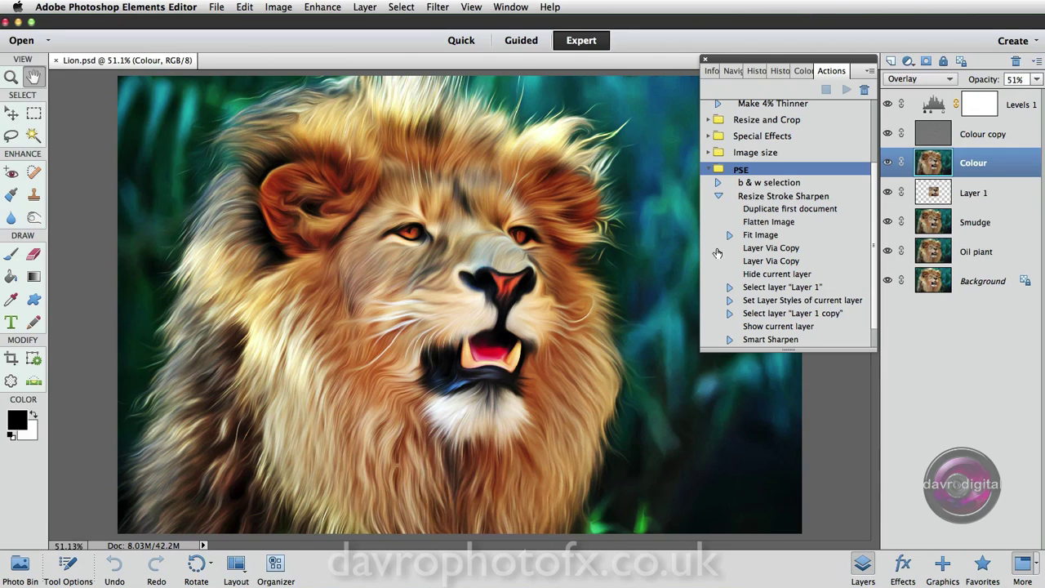
# Step: Play Resize Stroke Sharpen and name the duplicate image 'Lion King'
pyautogui.click(747, 202)
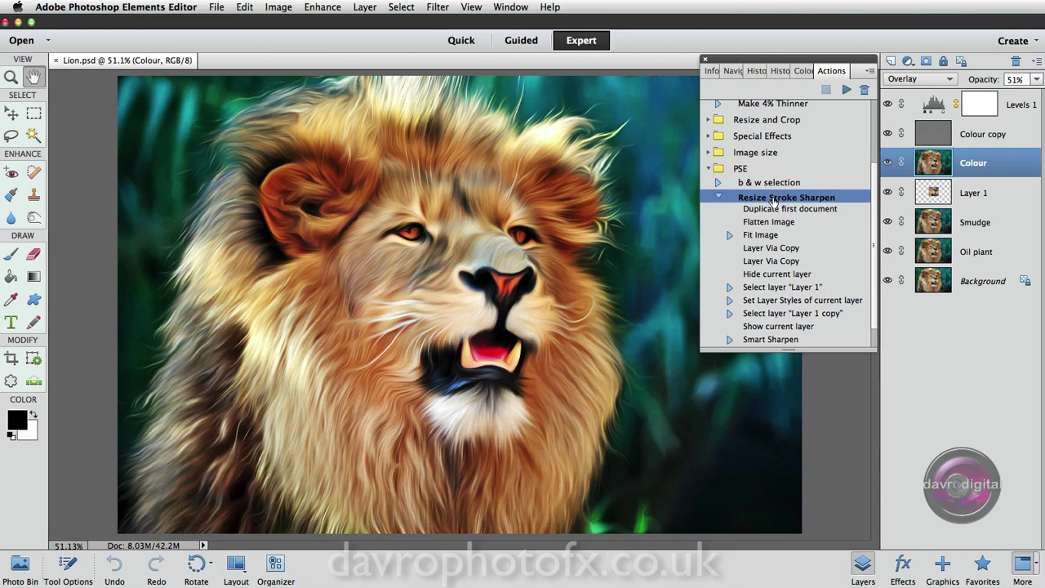
pyautogui.click(846, 90)
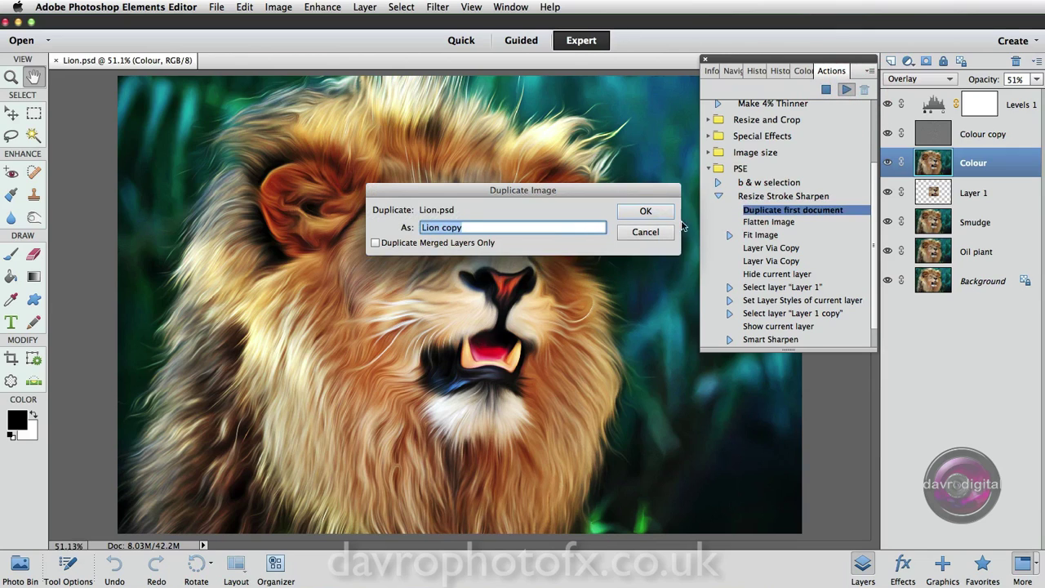
pyautogui.click(513, 229)
pyautogui.click(473, 230)
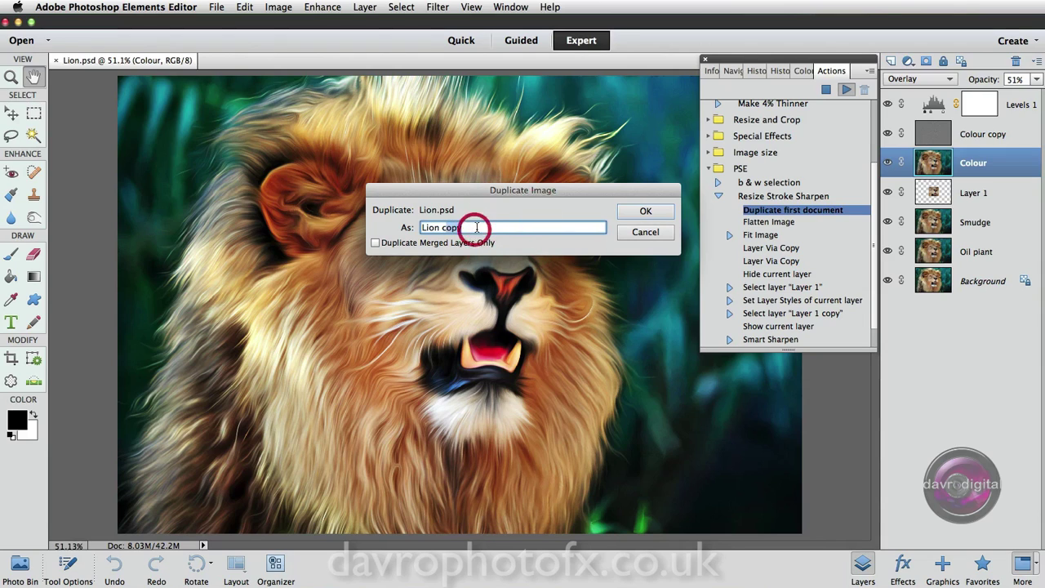
pyautogui.doubleClick(446, 228)
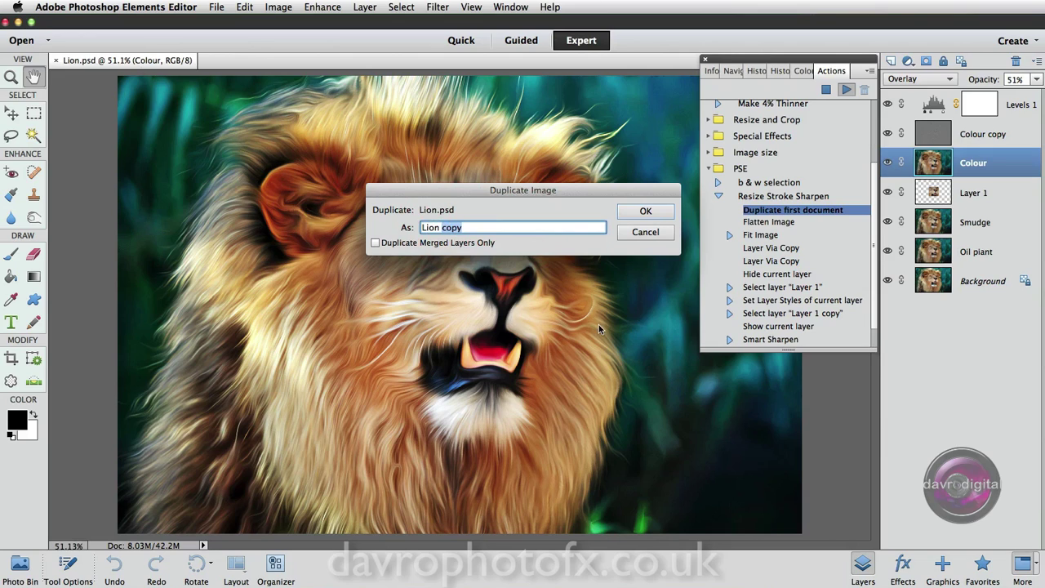
pyautogui.write('King')
pyautogui.press('Return')
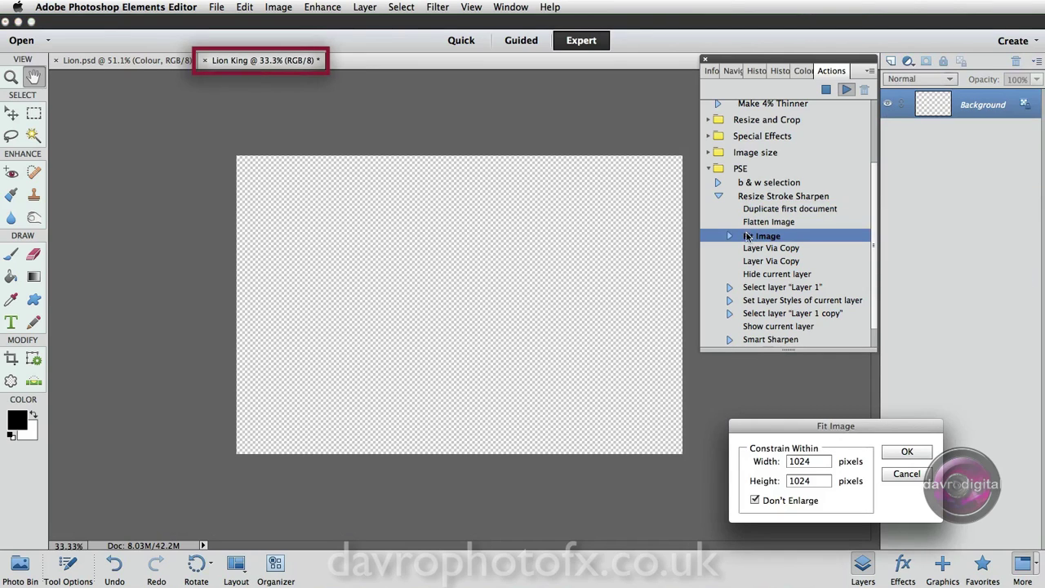
# Step: Fit Lion King within 1600 × 1600 pixels, keeping Don't Enlarge checked
pyautogui.moveTo(802, 439); pyautogui.dragTo(484, 230)
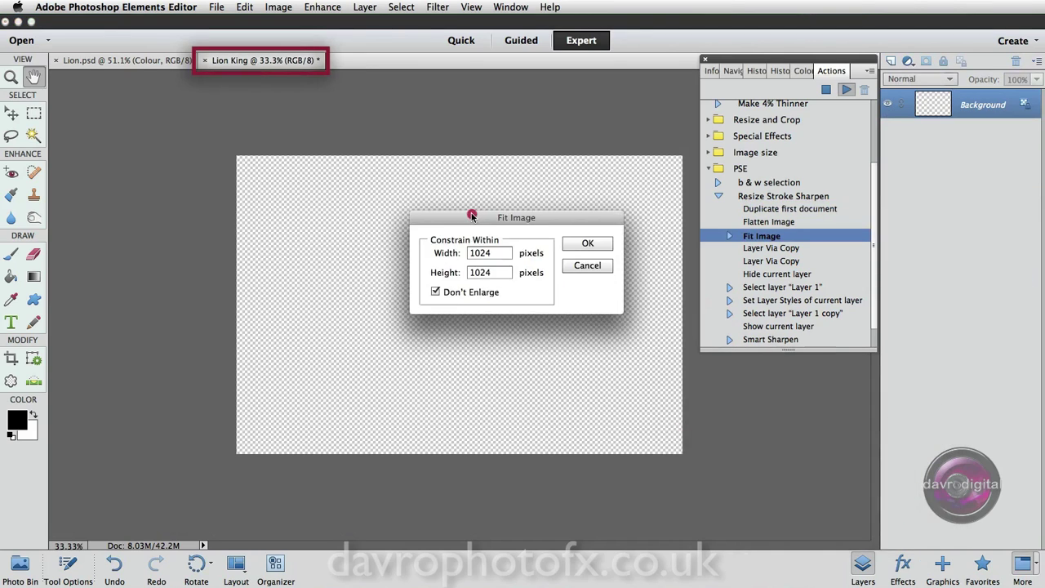
pyautogui.doubleClick(498, 252)
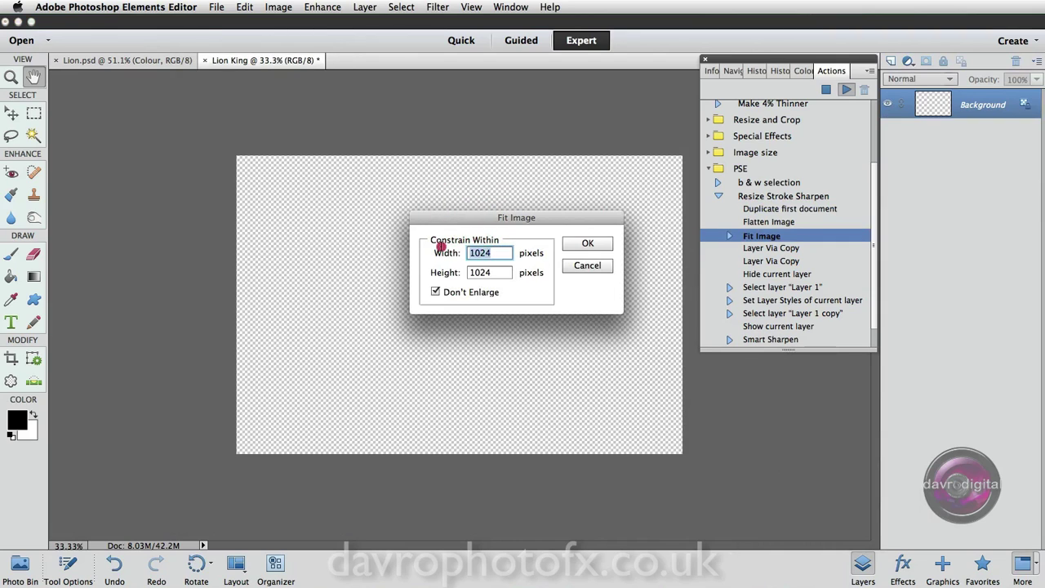
pyautogui.write('1600')
pyautogui.press('Tab')
pyautogui.write('1')
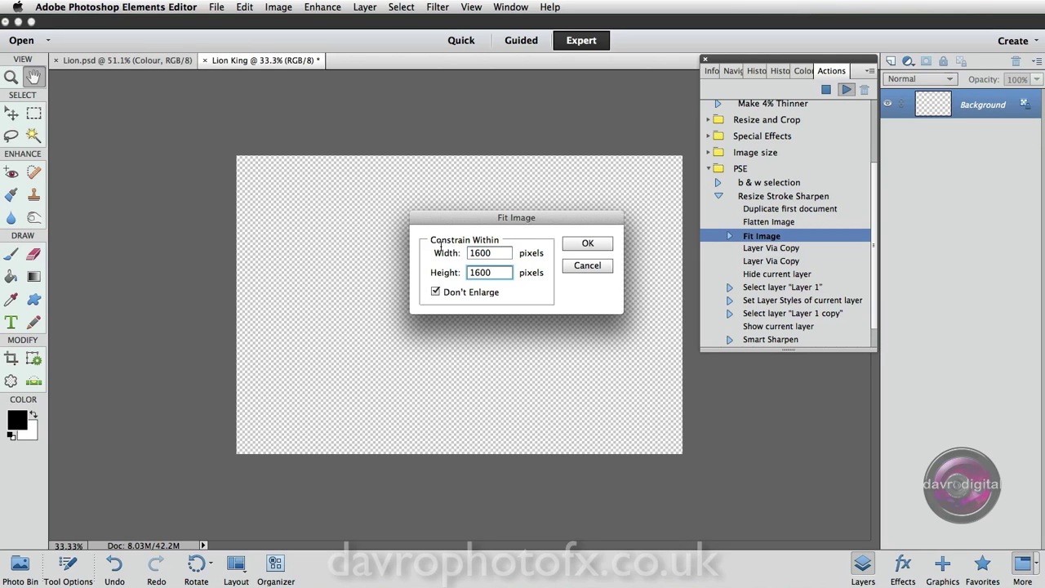
pyautogui.press('Return')
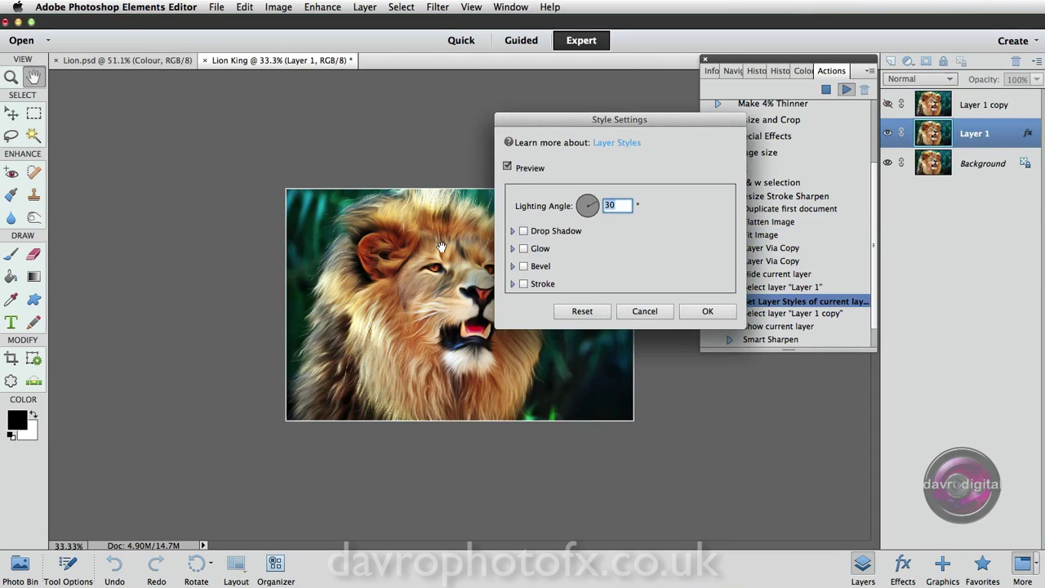
# Step: Zoom in on the lion, then accept Layer 1's style settings
pyautogui.moveTo(643, 121); pyautogui.dragTo(587, 114)
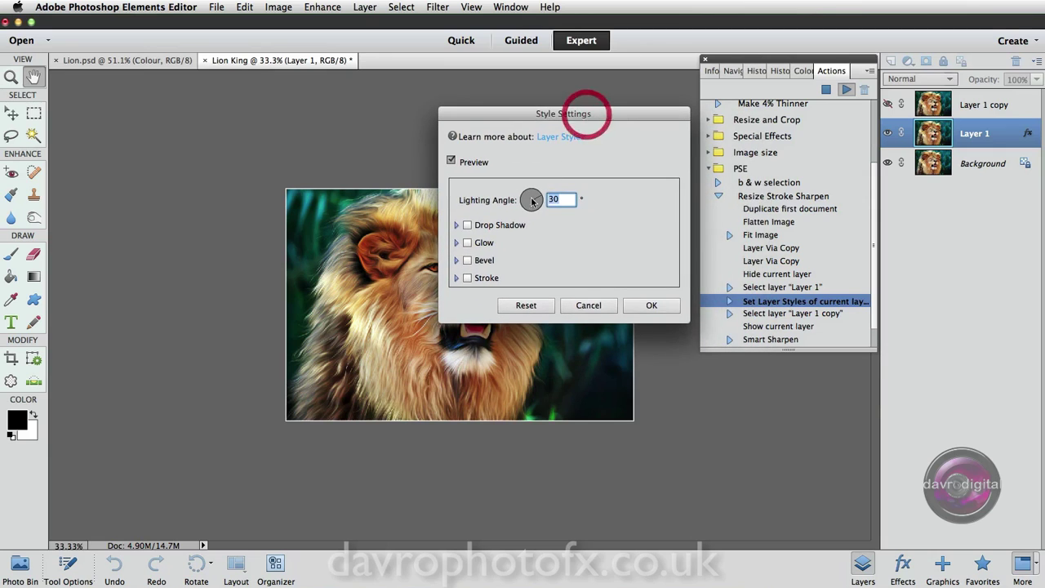
pyautogui.keyDown('super'); pyautogui.click(358, 296); pyautogui.keyUp('super')
pyautogui.keyDown('super'); pyautogui.click(351, 296); pyautogui.keyUp('super')
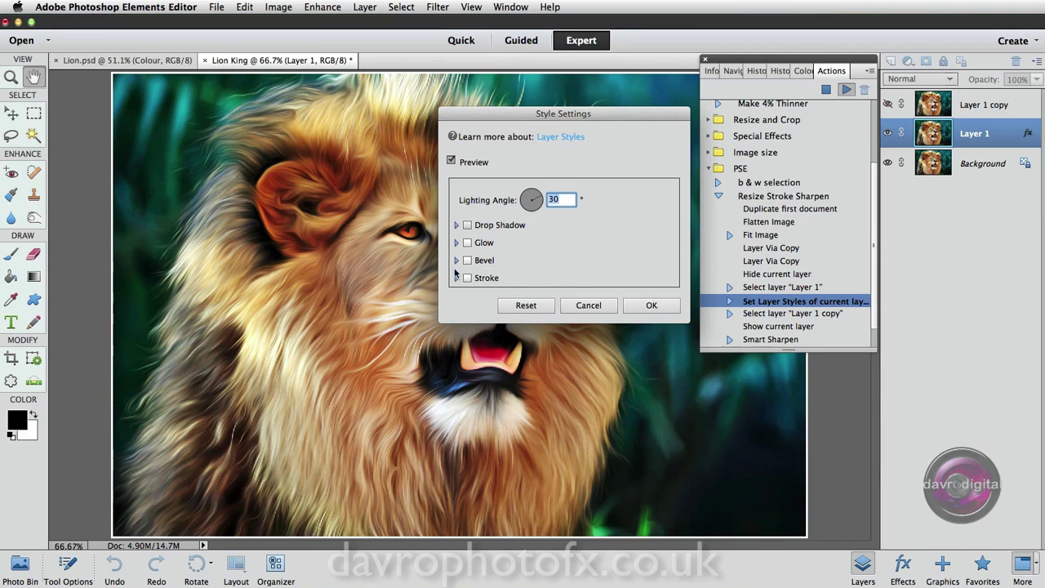
pyautogui.click(653, 305)
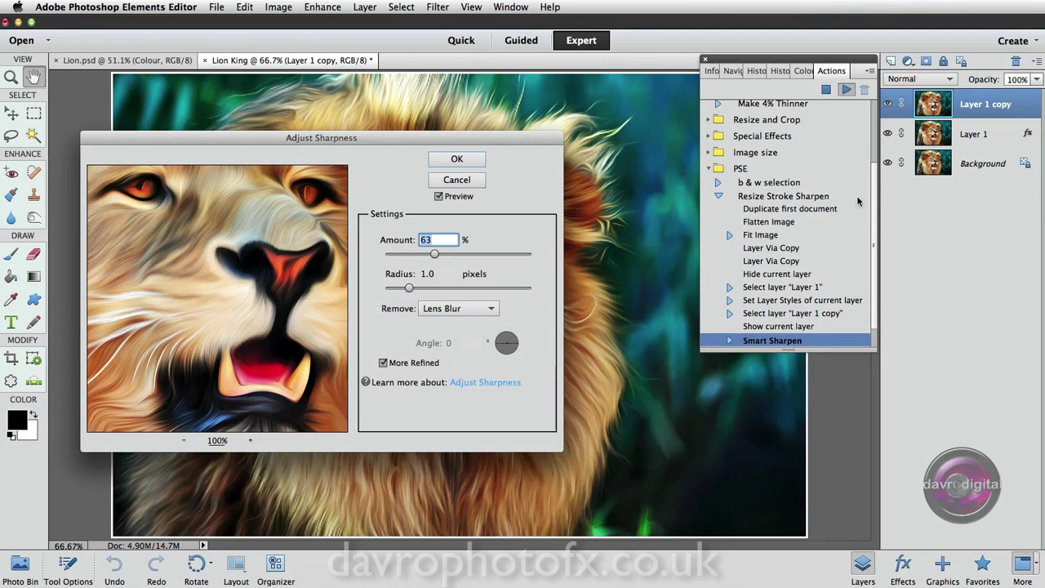
# Step: Apply Adjust Sharpness at Amount 80, Radius 1.0, removing Lens Blur, after comparing the preview with the original
pyautogui.moveTo(245, 305); pyautogui.dragTo(296, 291)
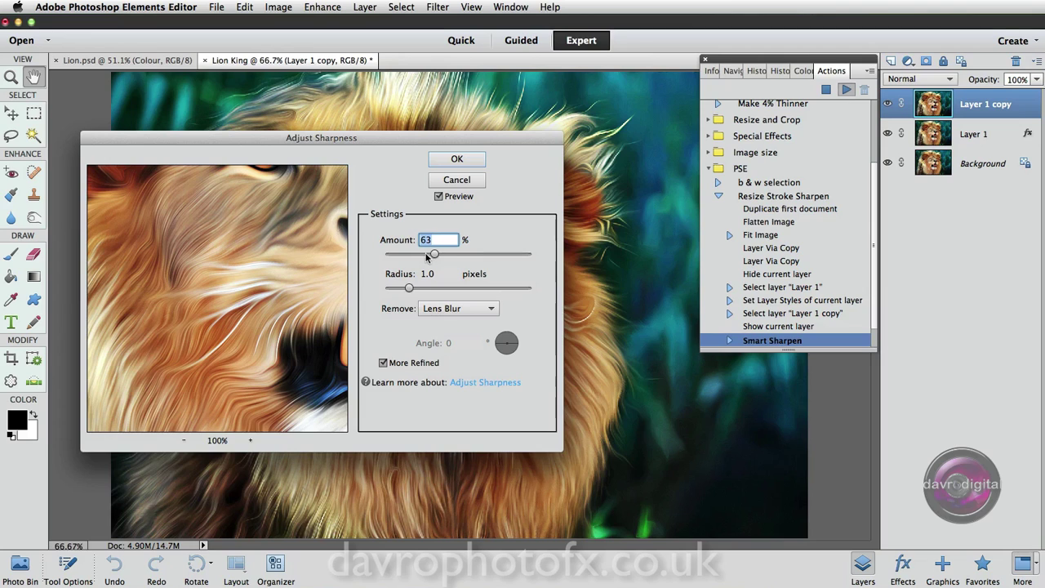
pyautogui.moveTo(436, 255); pyautogui.dragTo(448, 257)
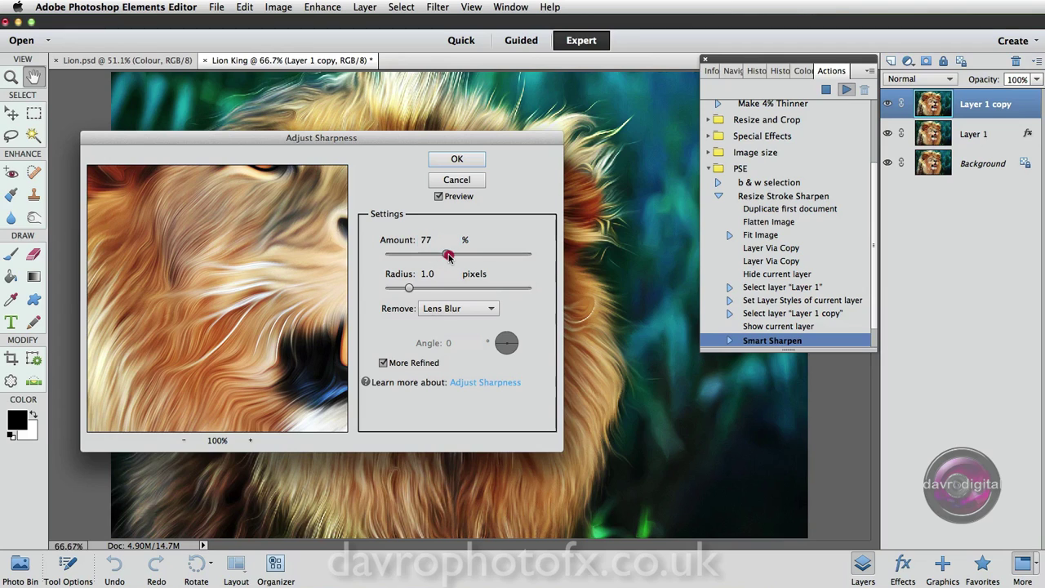
pyautogui.moveTo(270, 286); pyautogui.dragTo(287, 314)
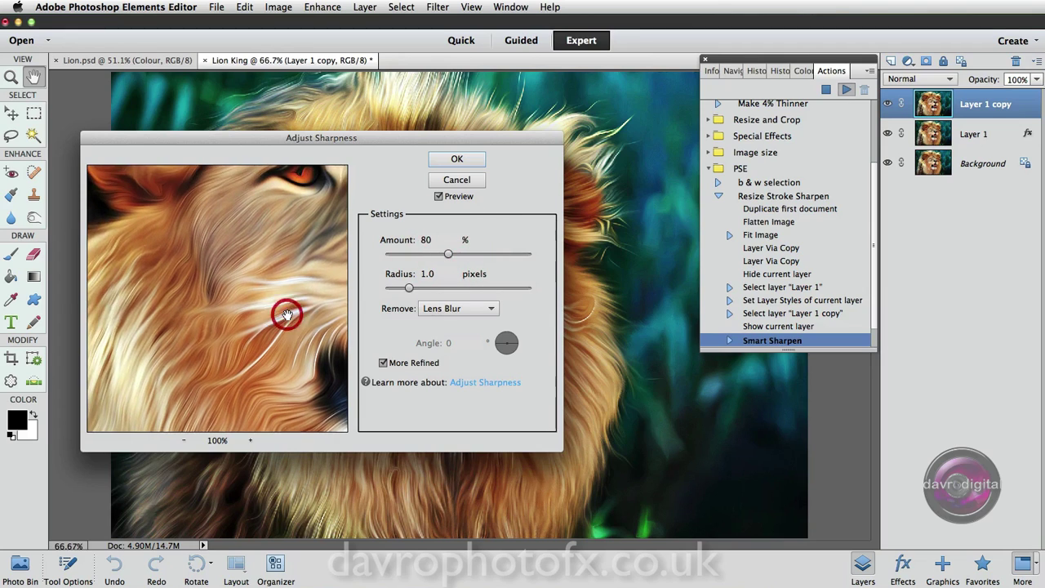
pyautogui.click(265, 304)
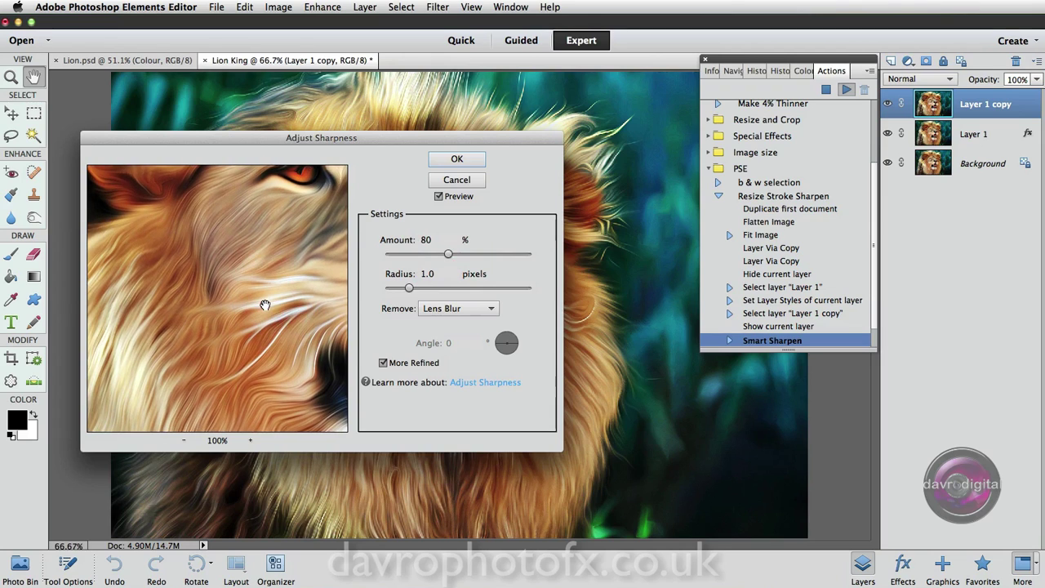
pyautogui.click(264, 304)
pyautogui.click(267, 303)
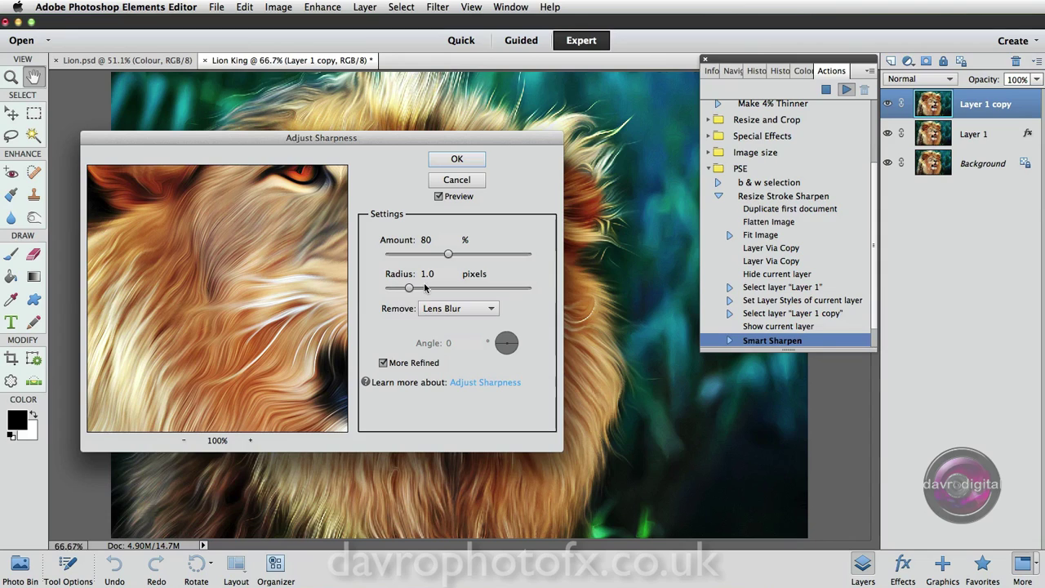
pyautogui.click(441, 308)
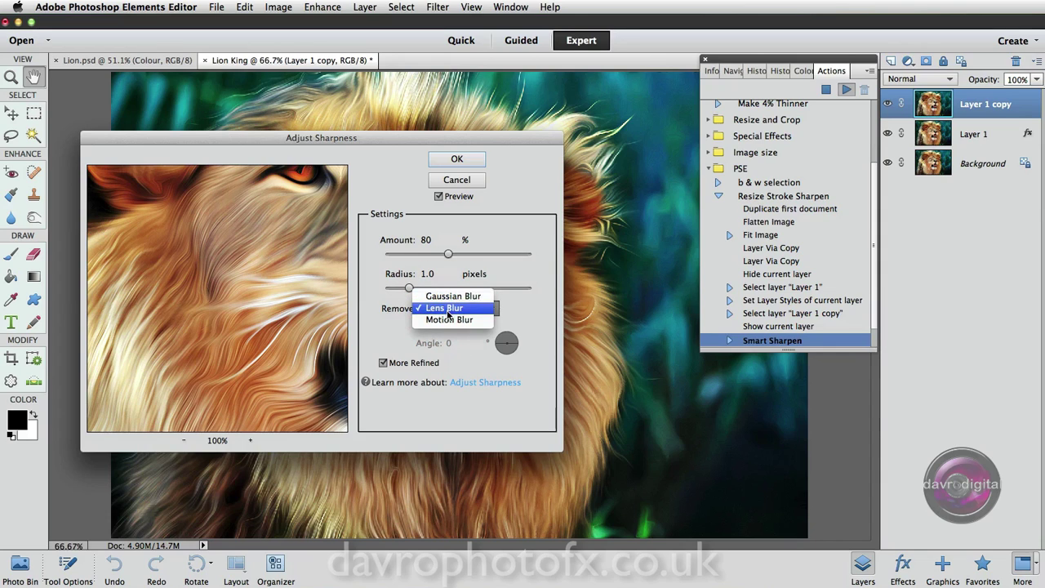
pyautogui.click(447, 314)
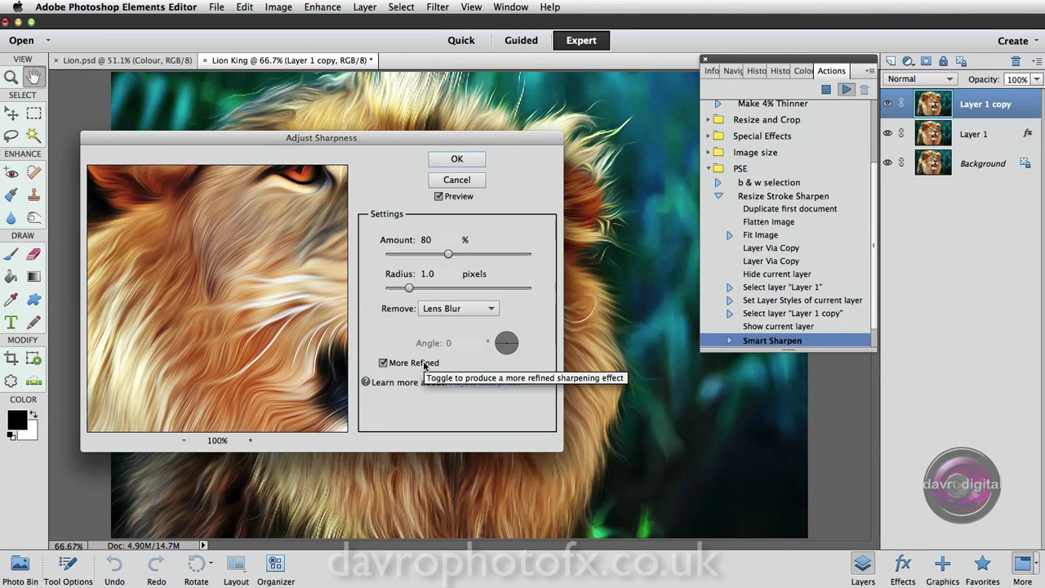
pyautogui.click(459, 159)
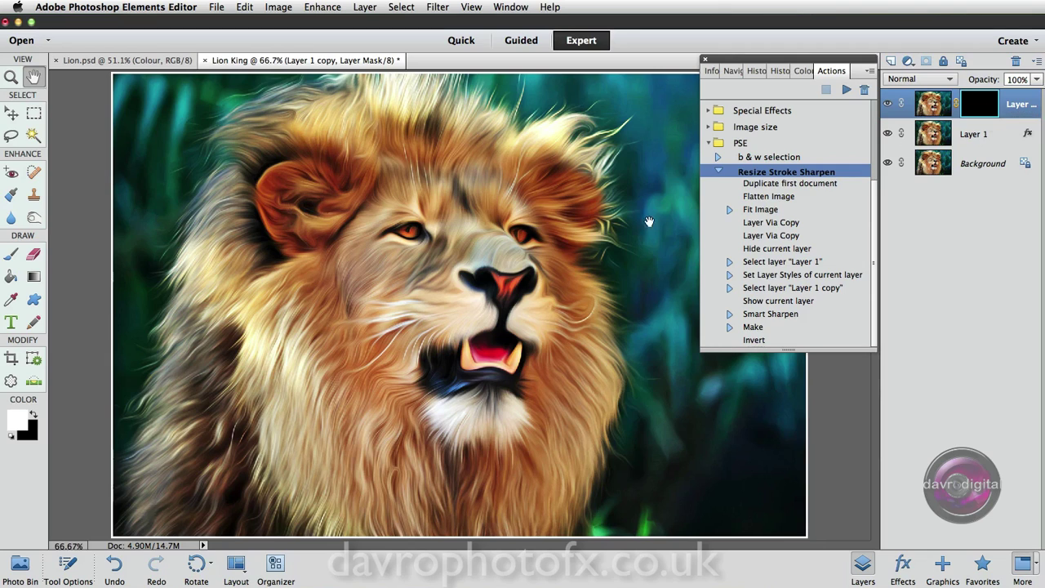
# Step: Select the Gradient tool with the Foreground to Transparent preset, then hide Tool Options
pyautogui.click(36, 278)
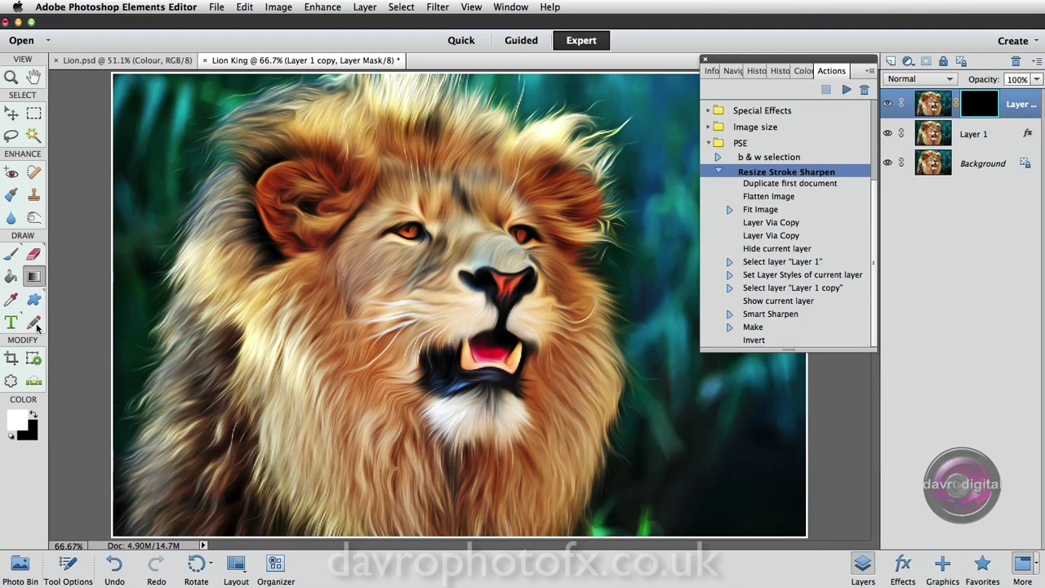
pyautogui.click(65, 566)
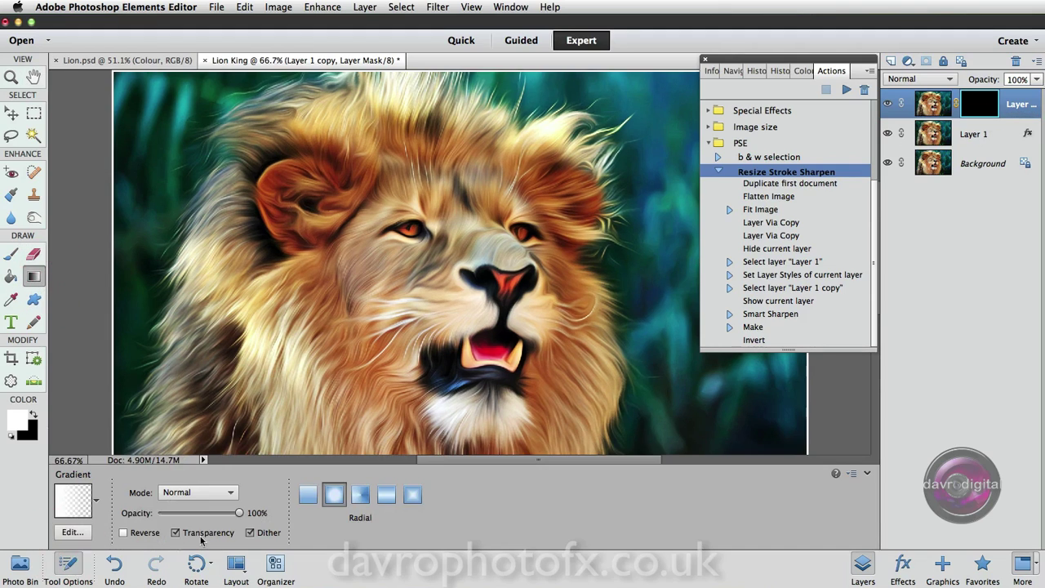
pyautogui.click(75, 501)
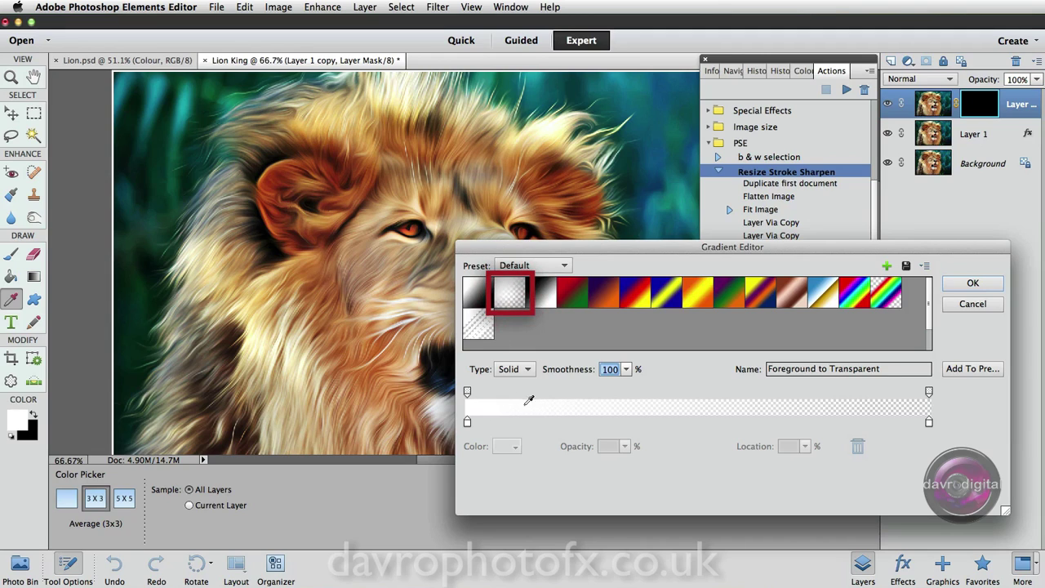
pyautogui.click(972, 283)
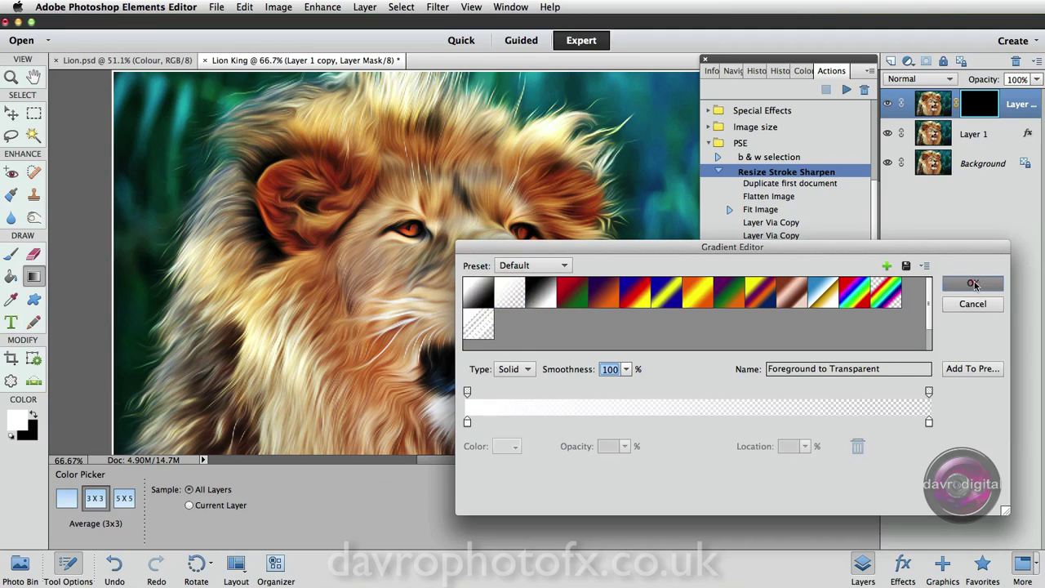
pyautogui.click(68, 563)
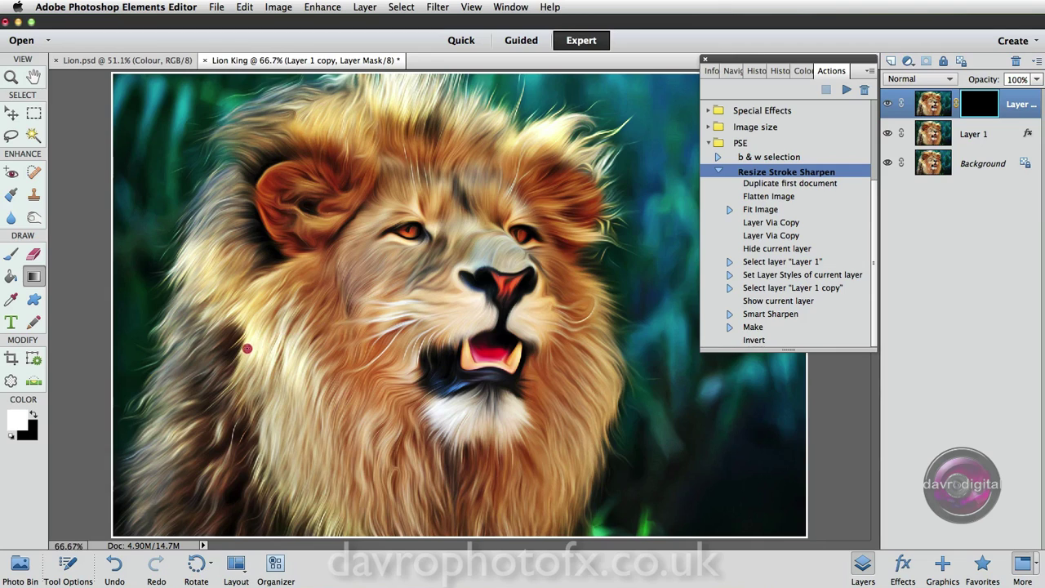
# Step: Paint white into the Layer 1 copy mask across the lion's face and muzzle
pyautogui.moveTo(347, 317); pyautogui.dragTo(431, 238)
pyautogui.click(482, 398)
pyautogui.click(459, 271)
pyautogui.click(405, 194)
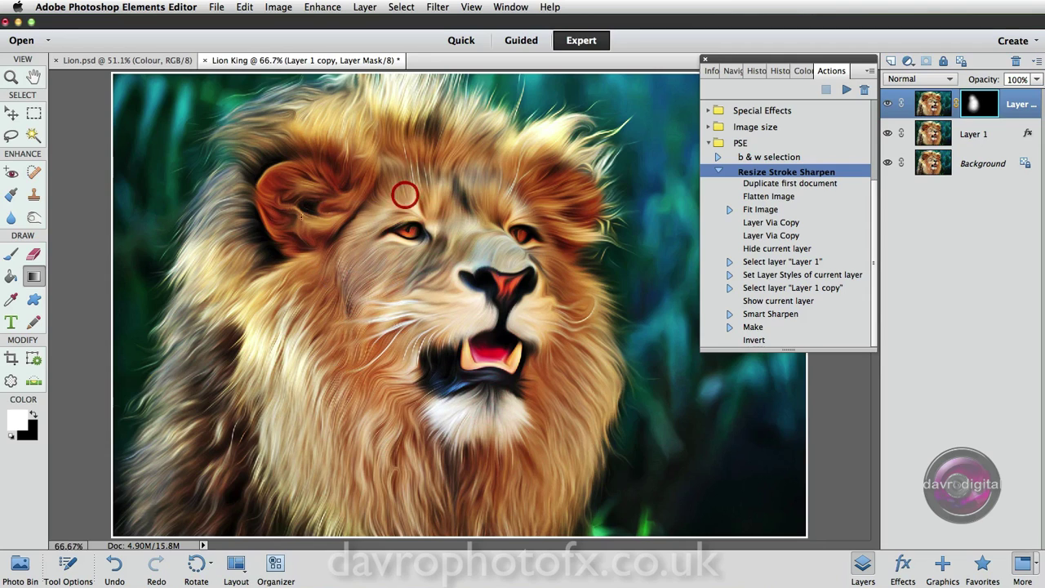
pyautogui.click(386, 264)
pyautogui.click(337, 325)
pyautogui.click(451, 294)
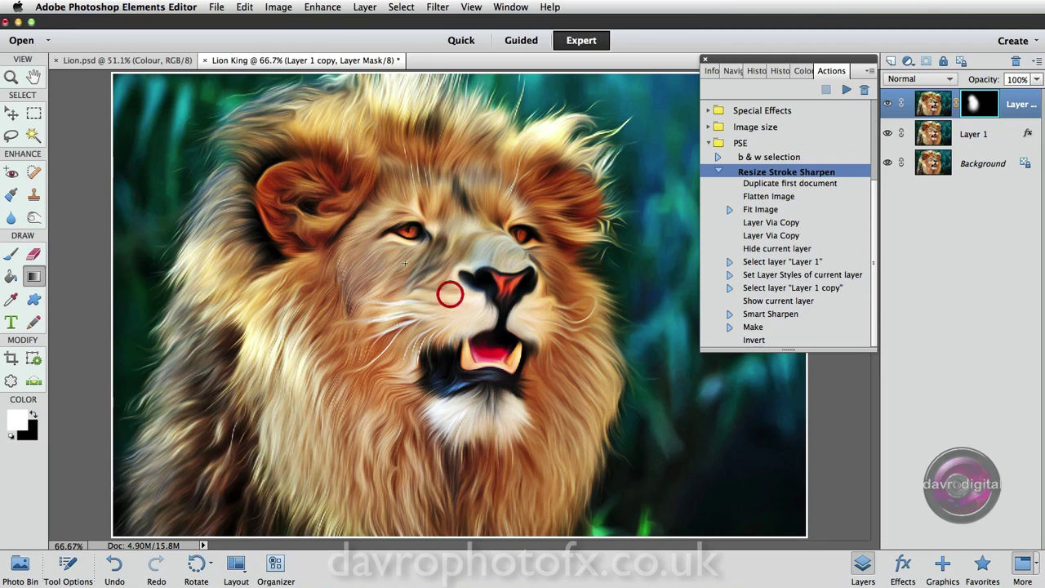
# Step: Extend the revealed sharpening over the right mane and view the lion at 100%
pyautogui.click(459, 236)
pyautogui.click(507, 237)
pyautogui.click(552, 241)
pyautogui.click(601, 253)
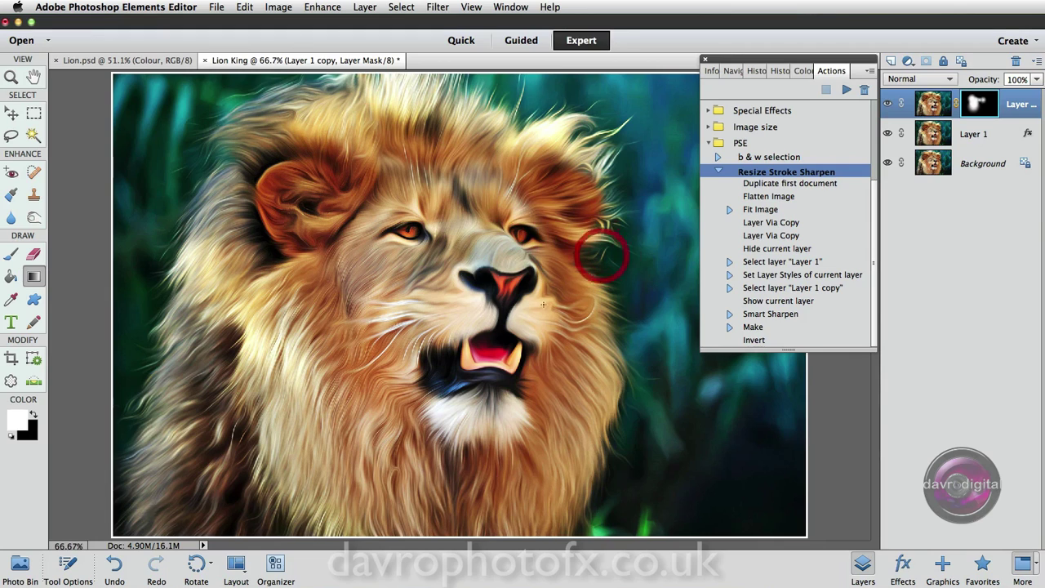
pyautogui.click(623, 315)
pyautogui.click(575, 326)
pyautogui.press('super+equal')
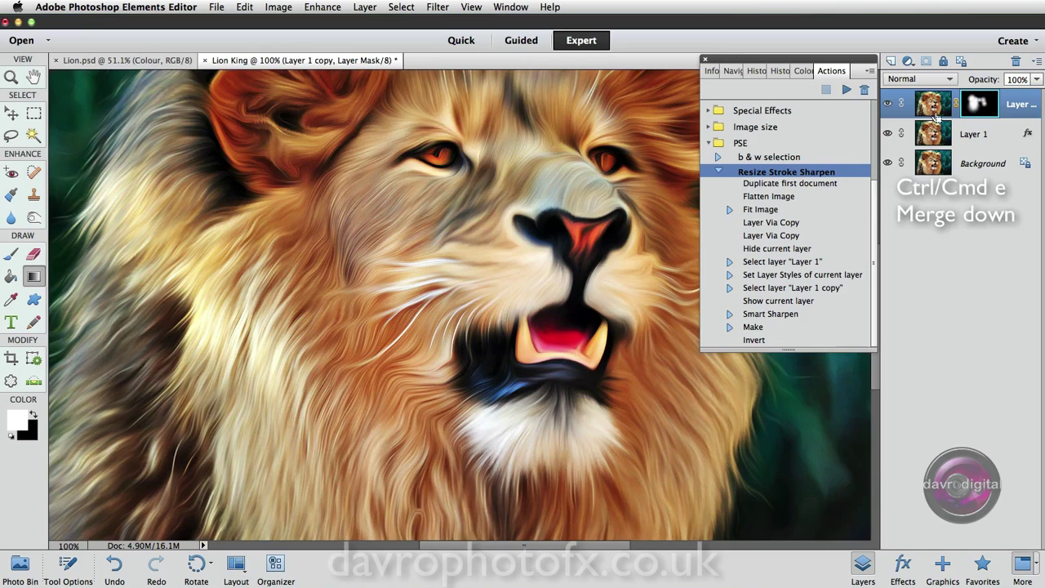
# Step: Merge Layer 1 copy down into Layer 1 from the Layer menu and fit the lion on screen
pyautogui.click(365, 7)
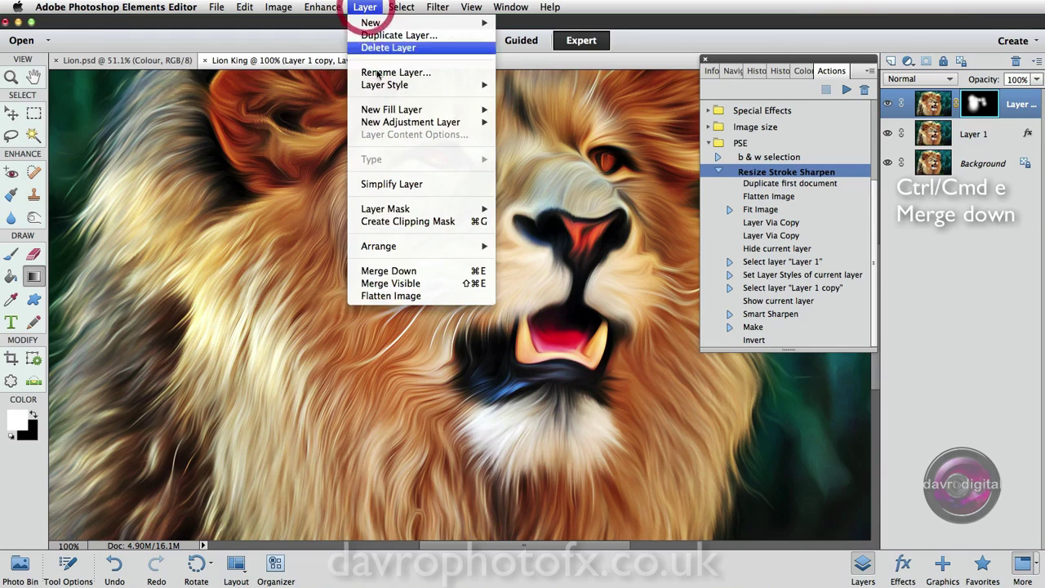
pyautogui.click(391, 271)
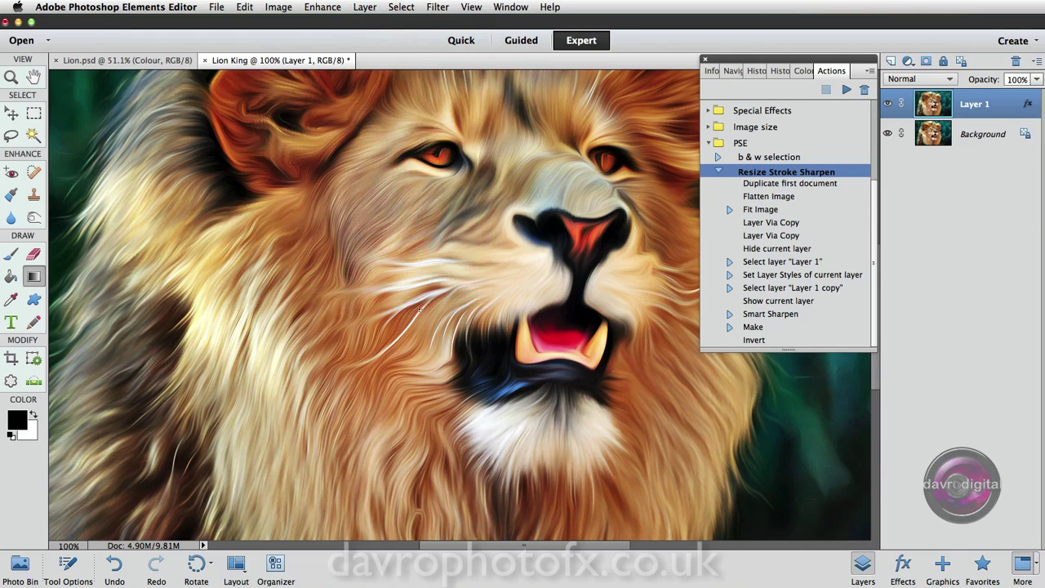
pyautogui.moveTo(301, 304); pyautogui.dragTo(338, 303)
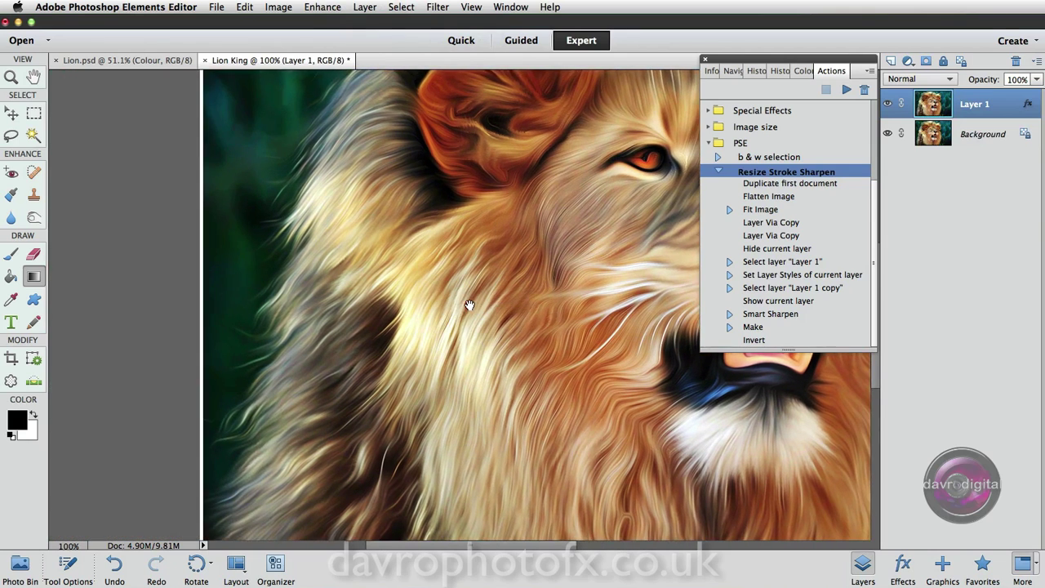
pyautogui.scroll(-5, 470, 305)
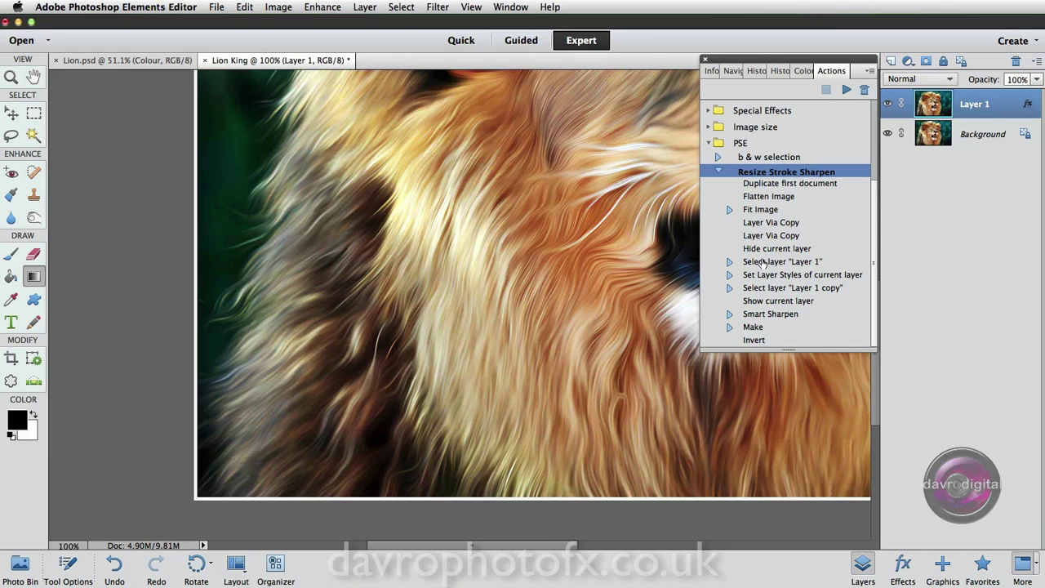
pyautogui.press('super+0')
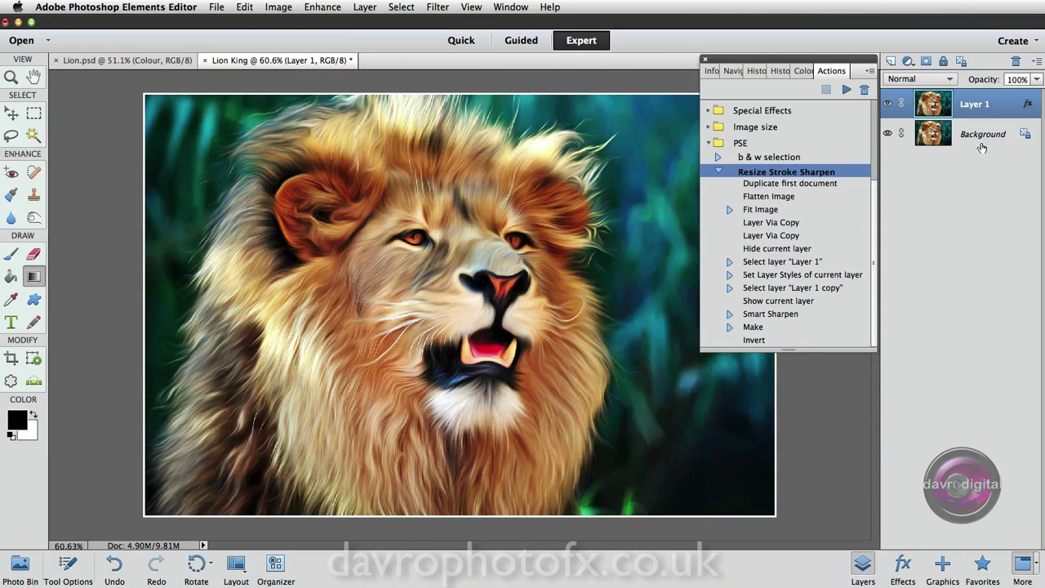
# Step: Change Layer 1's stroke style to 13 px in brown #b15b22 sampled from the lion's fur
pyautogui.doubleClick(1028, 106)
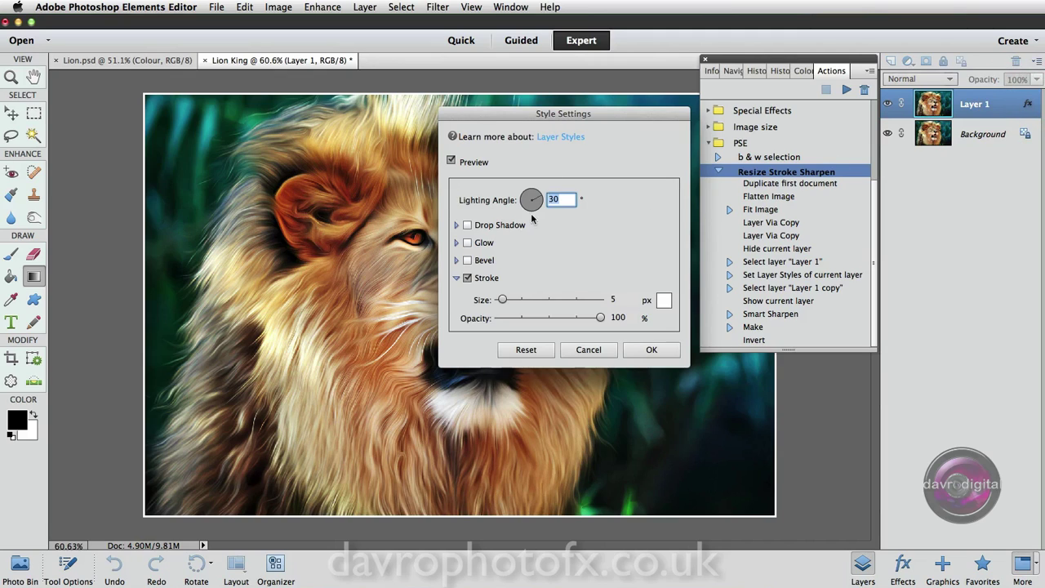
pyautogui.moveTo(502, 300); pyautogui.dragTo(507, 301)
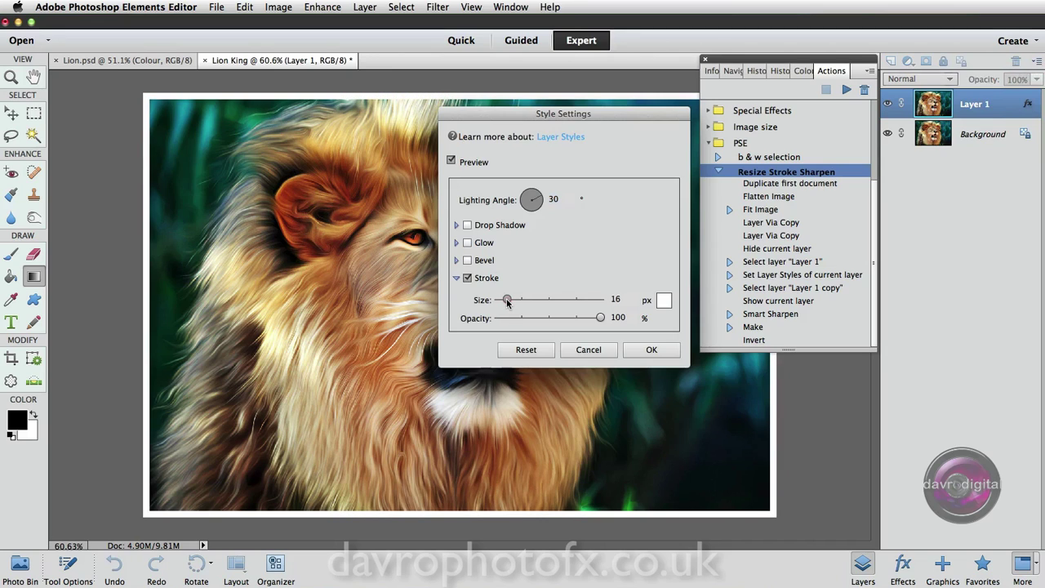
pyautogui.moveTo(507, 301); pyautogui.dragTo(505, 300)
pyautogui.click(664, 300)
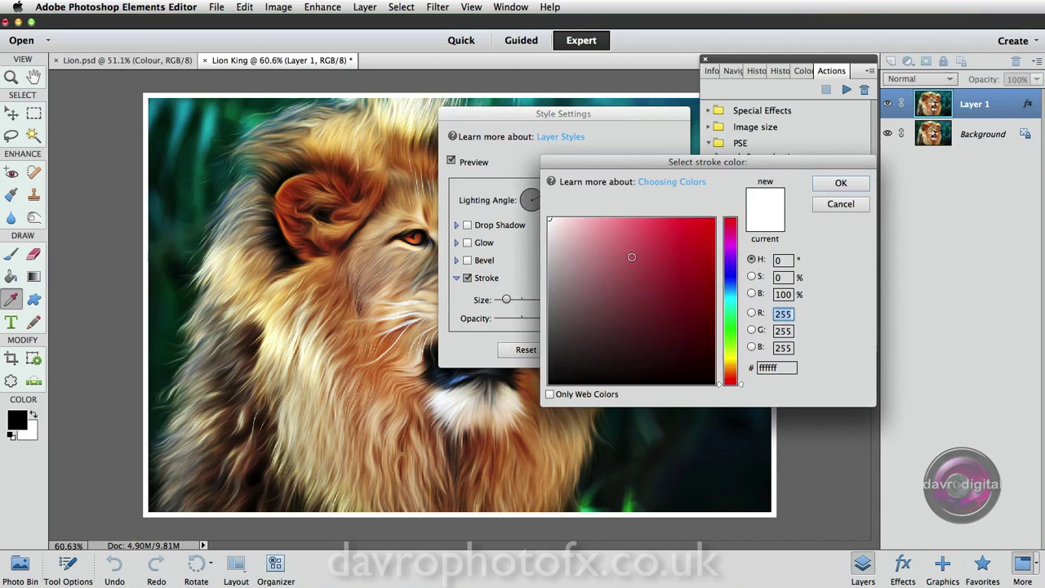
pyautogui.moveTo(629, 257); pyautogui.dragTo(712, 249)
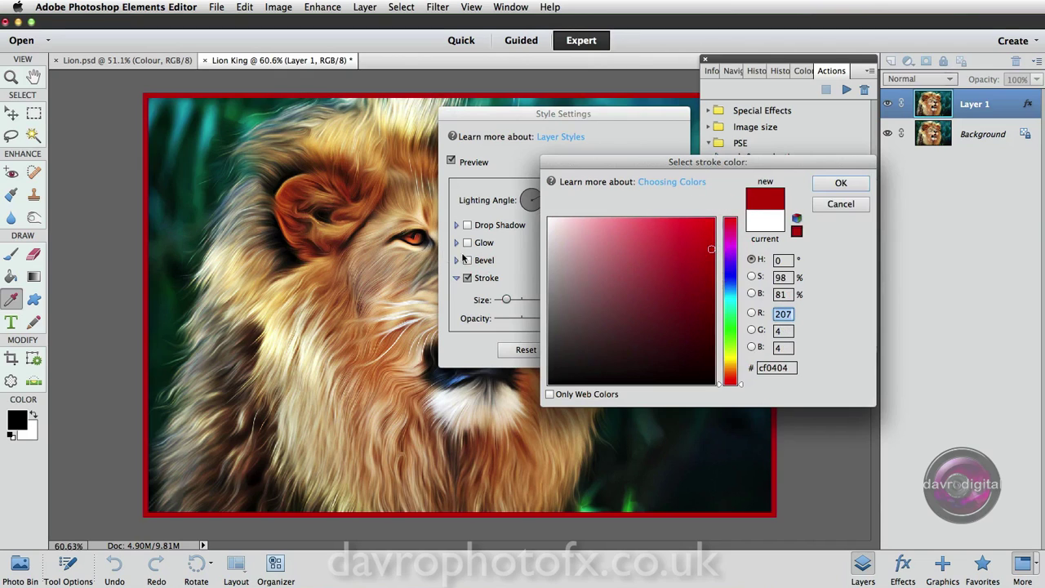
pyautogui.click(373, 201)
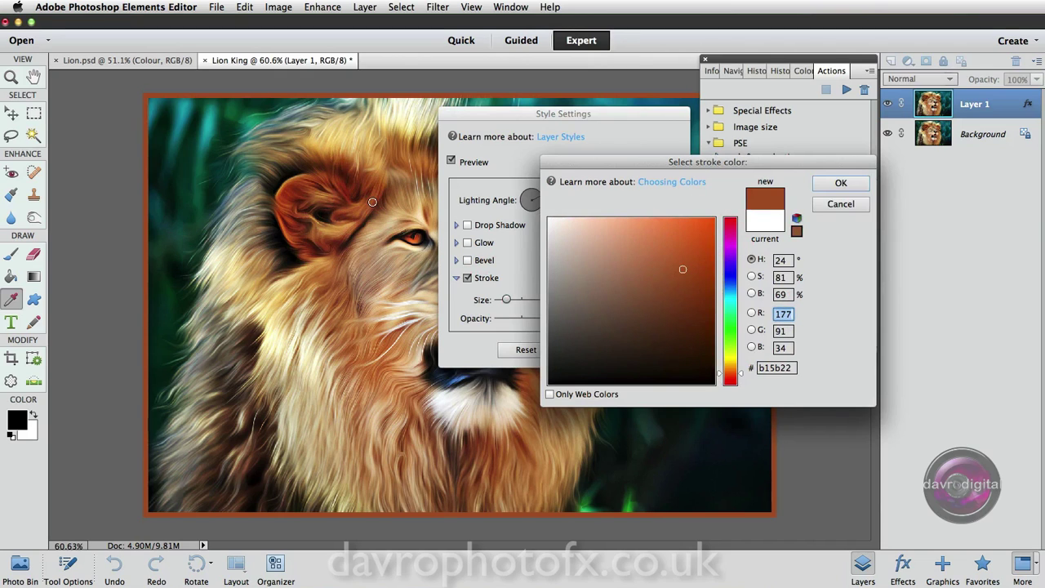
pyautogui.click(831, 184)
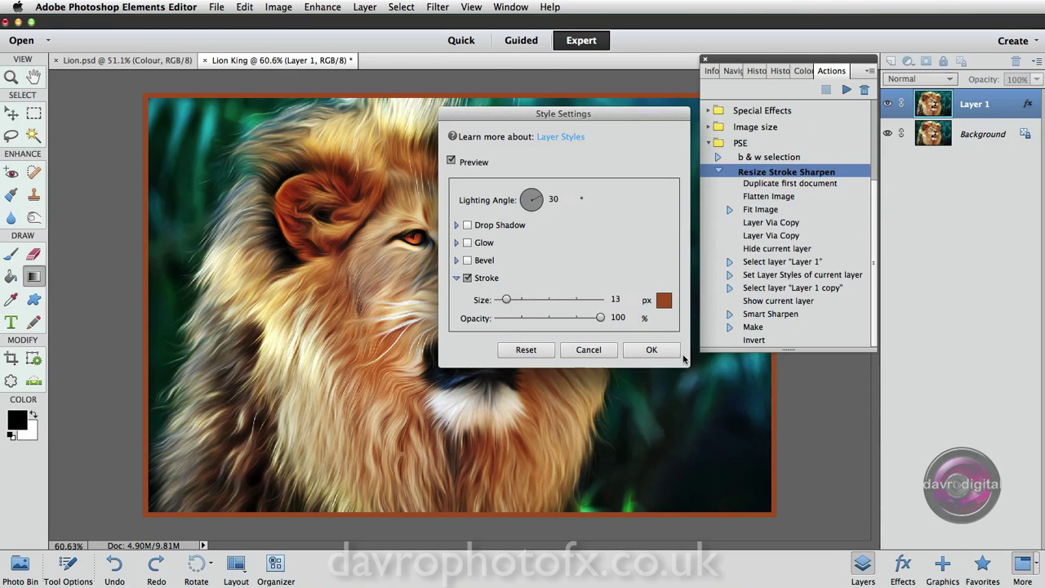
pyautogui.click(660, 350)
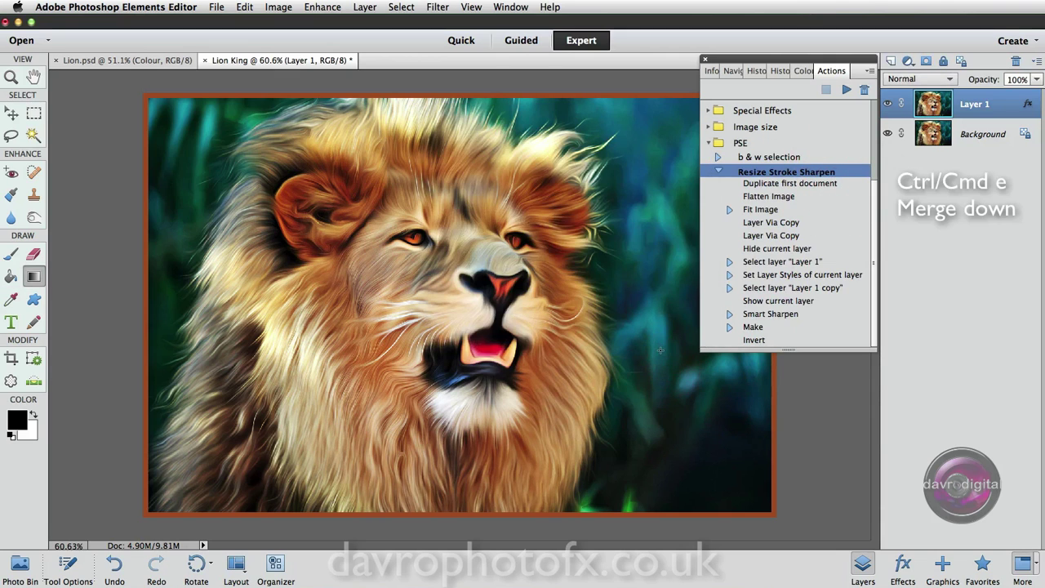
# Step: Merge Layer 1 into the Background and confirm the image size stays 1600 × 1071 pixels
pyautogui.press('super+e')
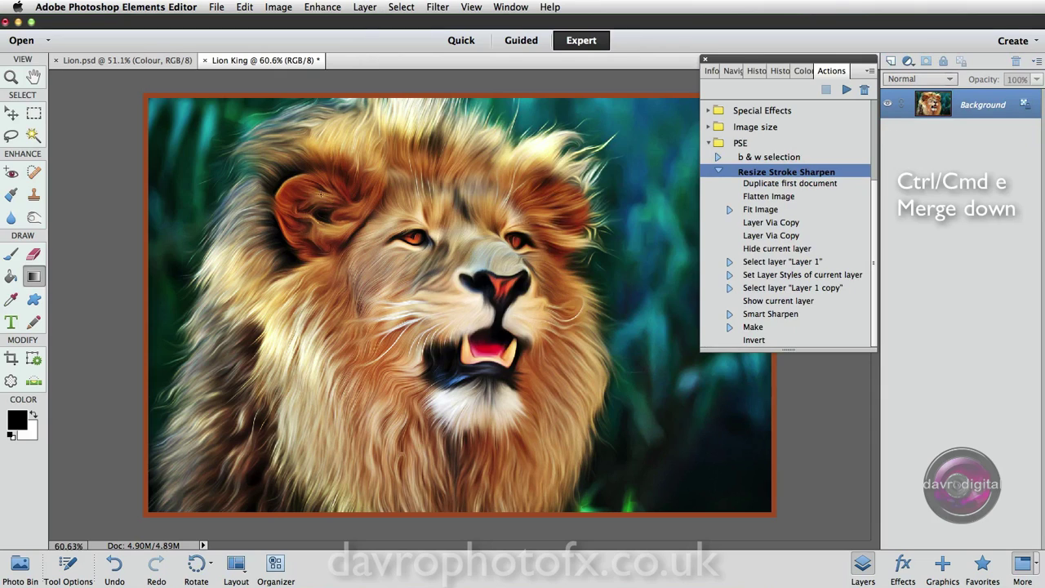
pyautogui.click(269, 8)
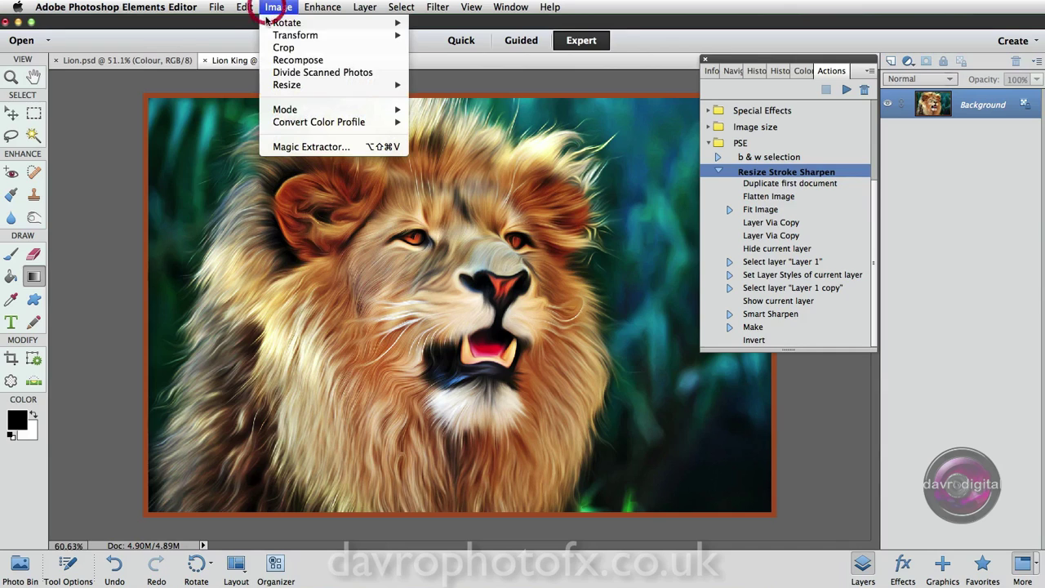
pyautogui.moveTo(290, 90)
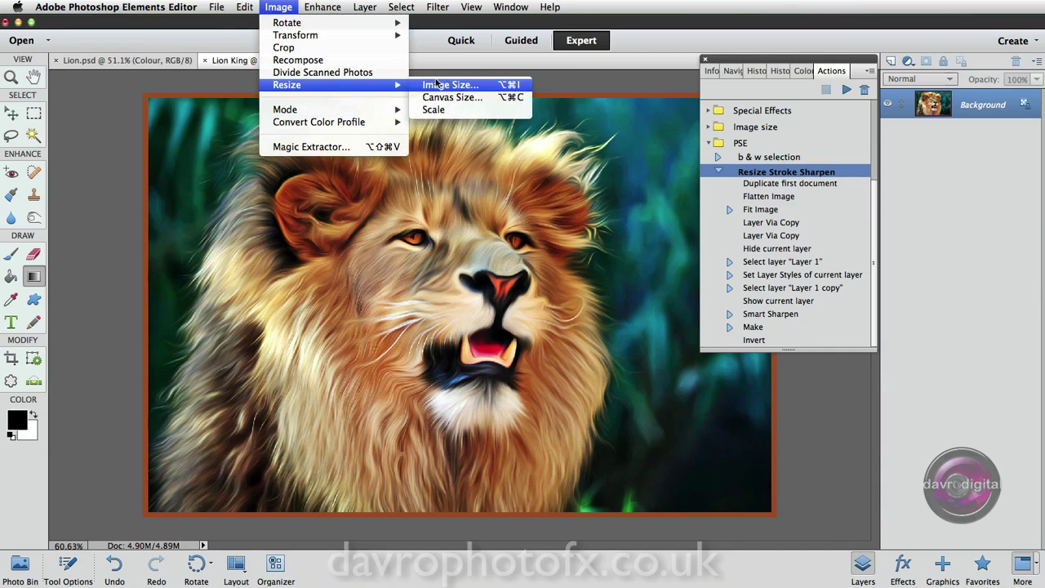
pyautogui.click(438, 86)
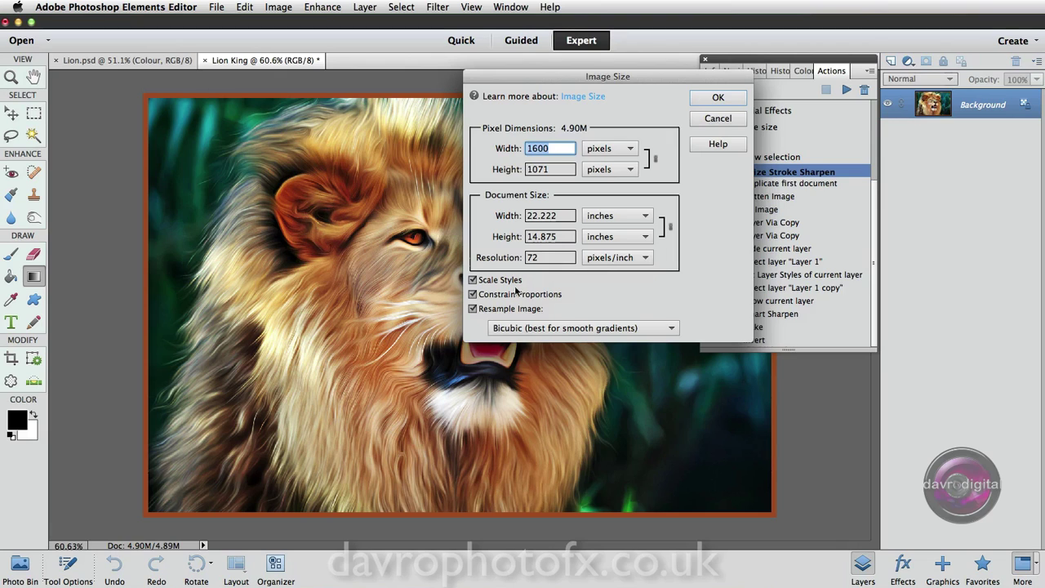
pyautogui.click(719, 104)
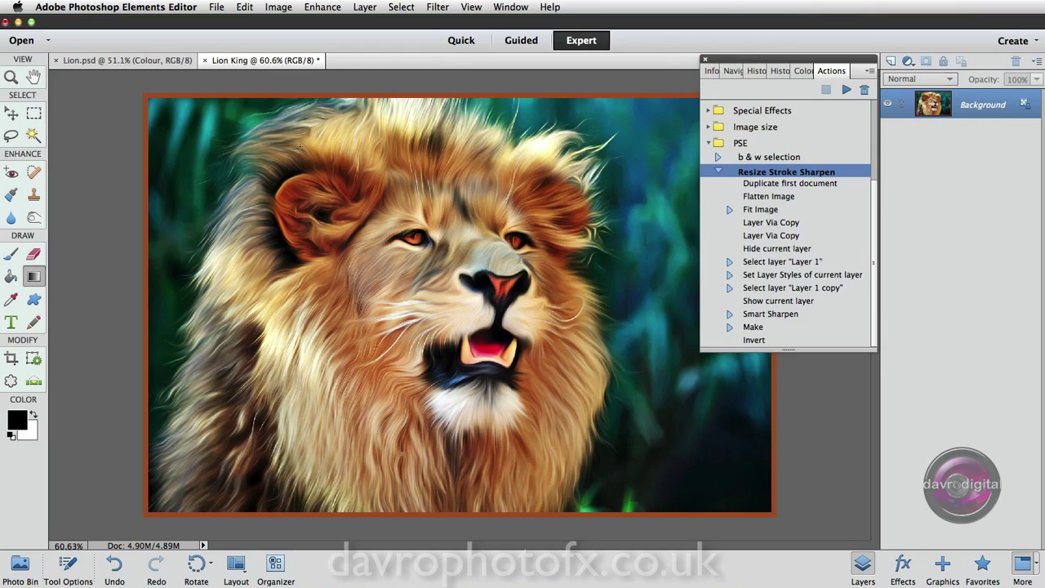
# Step: Zoom to 100% on the lion's face and select the b & w selection action
pyautogui.keyDown('alt'); pyautogui.click(351, 257); pyautogui.keyUp('alt')
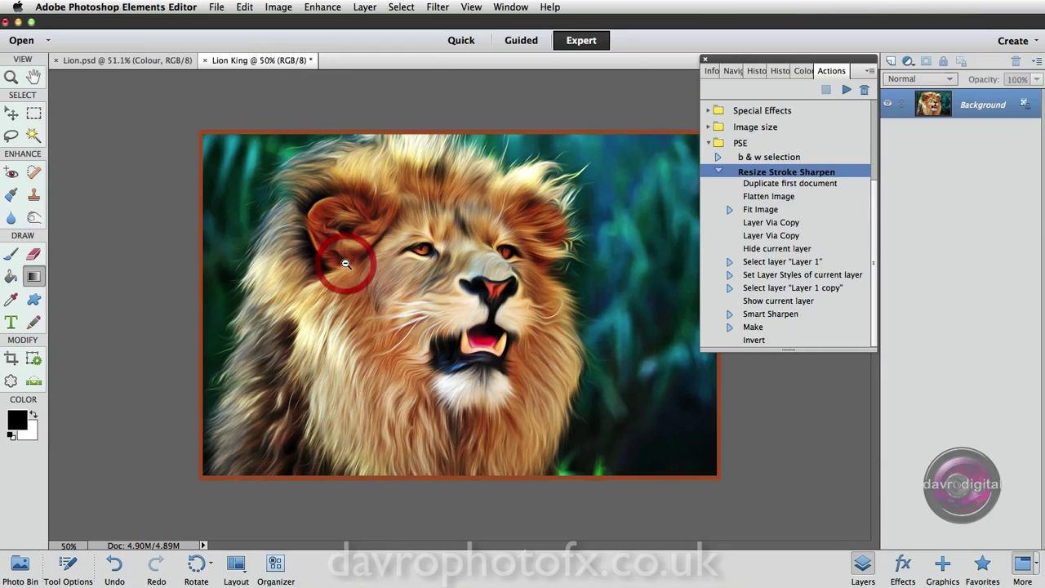
pyautogui.click(400, 293)
pyautogui.click(399, 293)
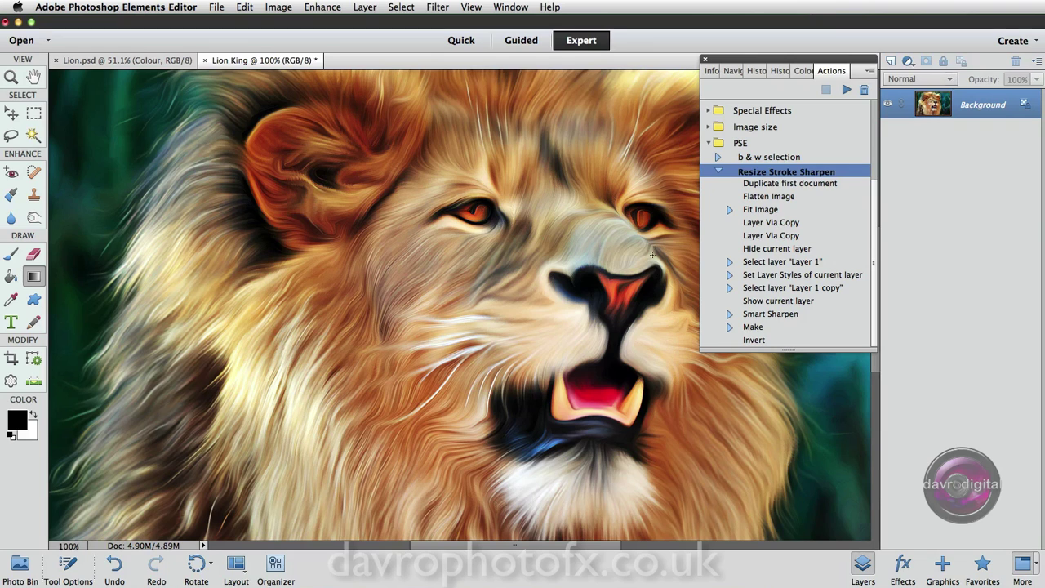
pyautogui.click(763, 158)
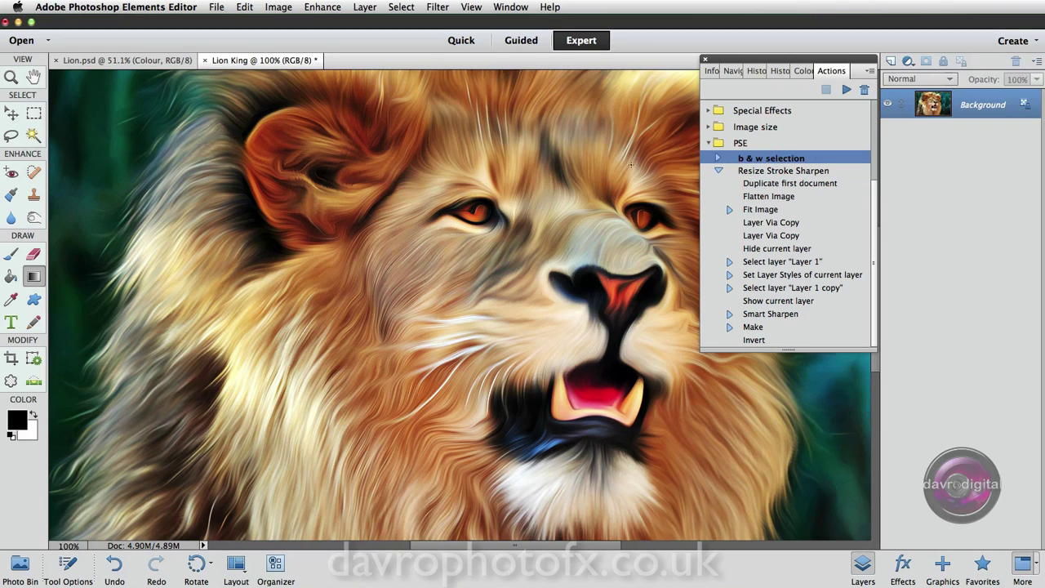
# Step: Switch to Lion.psd and check its Image Size resolution of 72, closing without changes
pyautogui.click(127, 61)
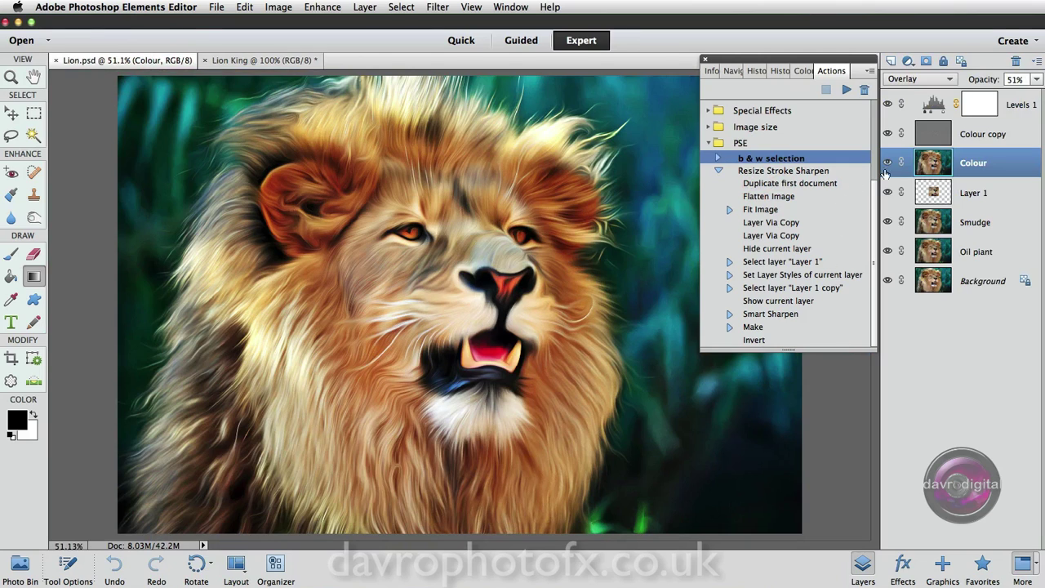
pyautogui.click(272, 10)
pyautogui.moveTo(360, 85)
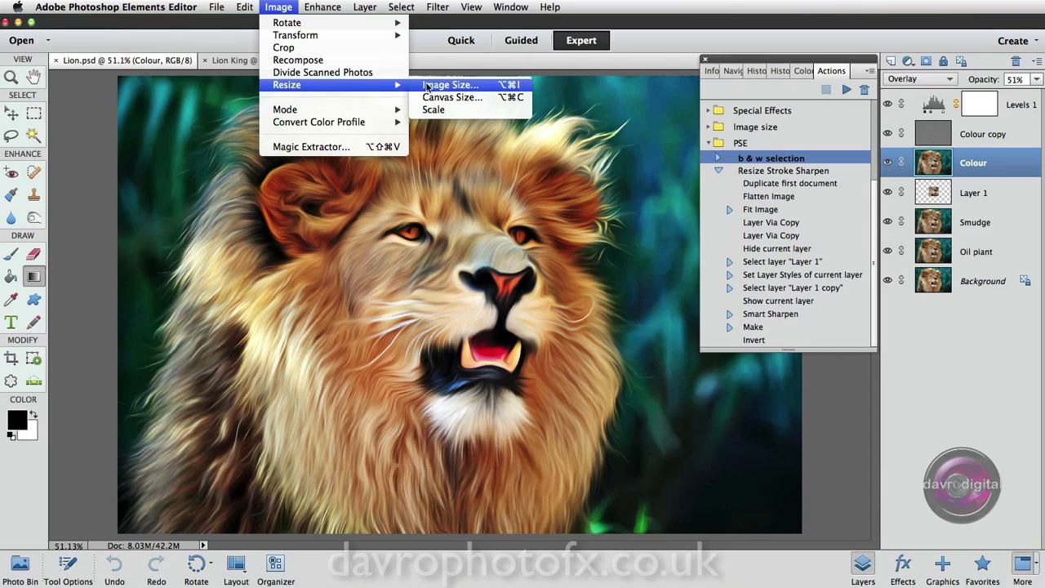
pyautogui.click(428, 86)
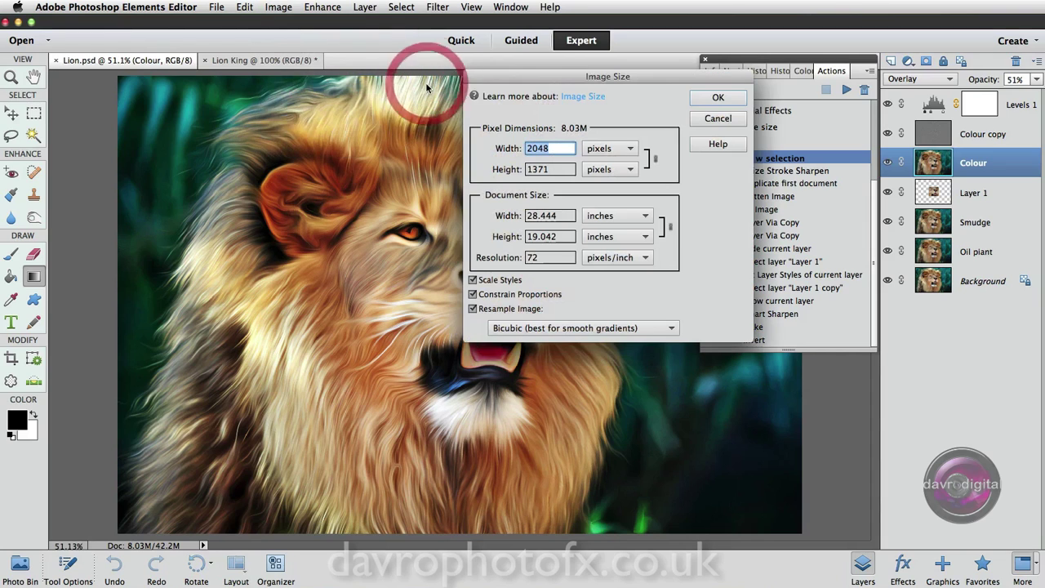
pyautogui.doubleClick(546, 256)
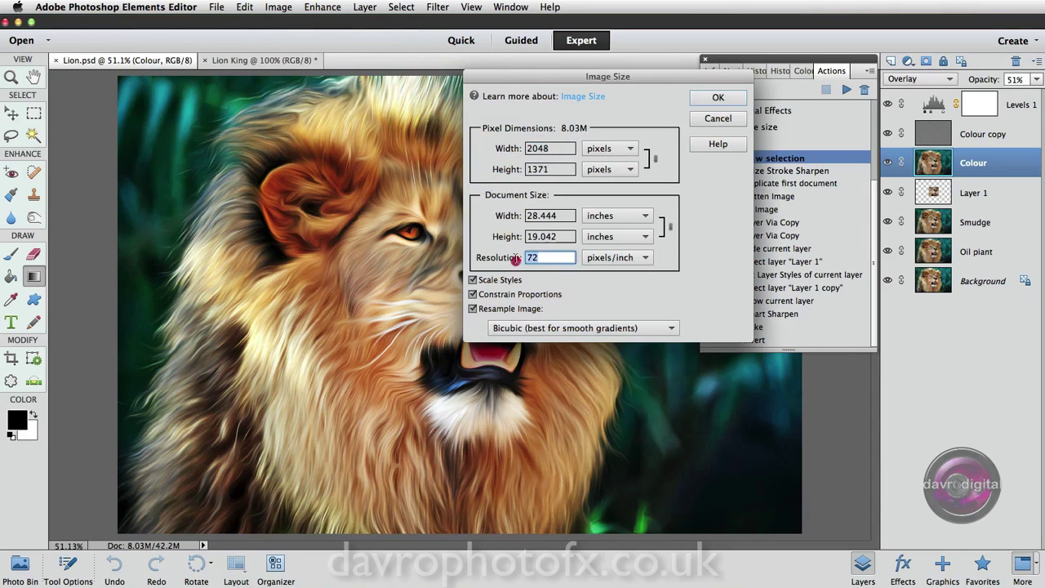
pyautogui.click(710, 119)
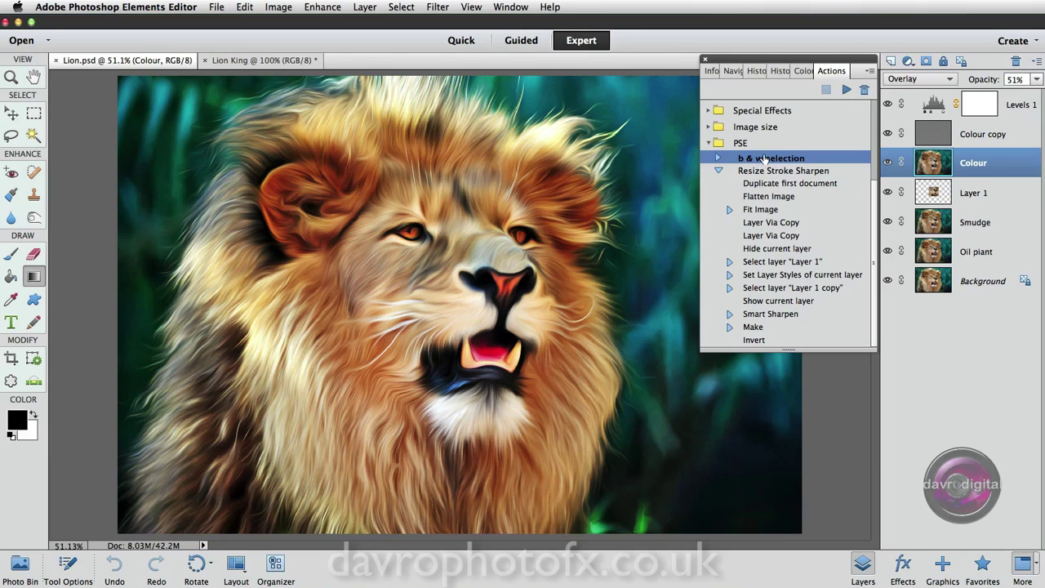
# Step: Play the b & w selection action and stop it at the flatten prompt to keep the layers
pyautogui.click(718, 171)
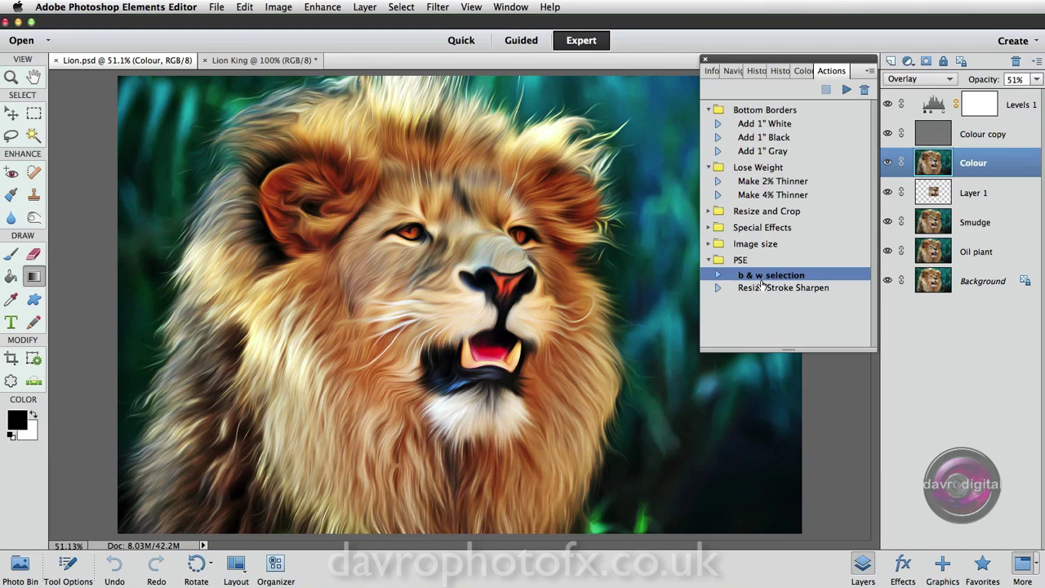
pyautogui.click(718, 275)
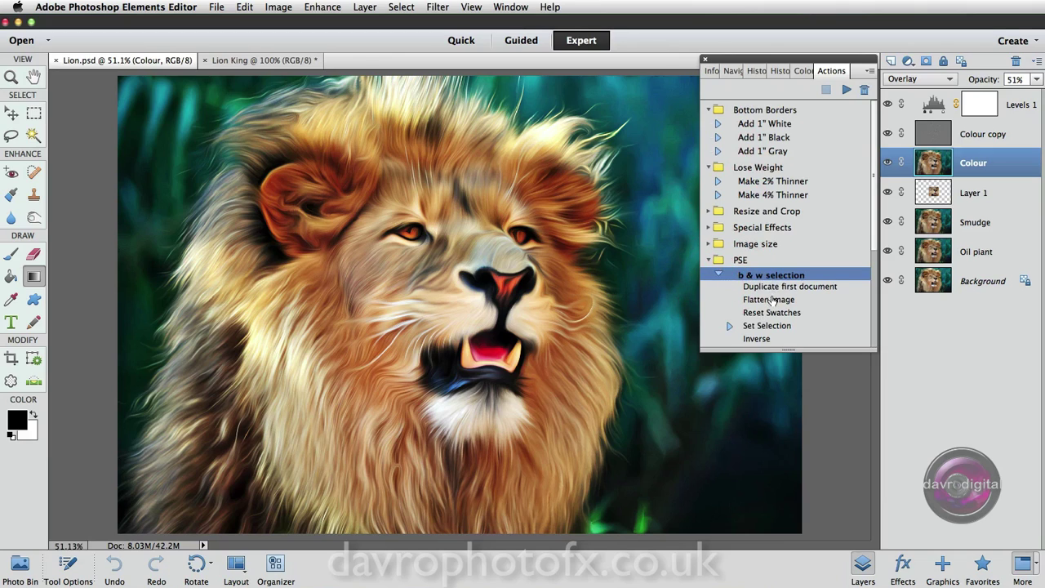
pyautogui.click(846, 89)
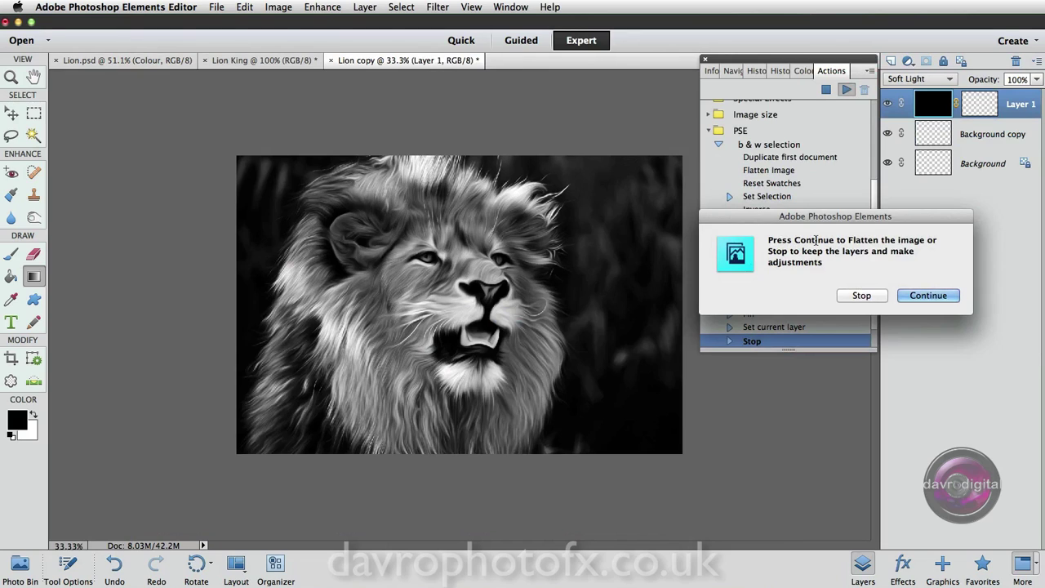
pyautogui.click(862, 295)
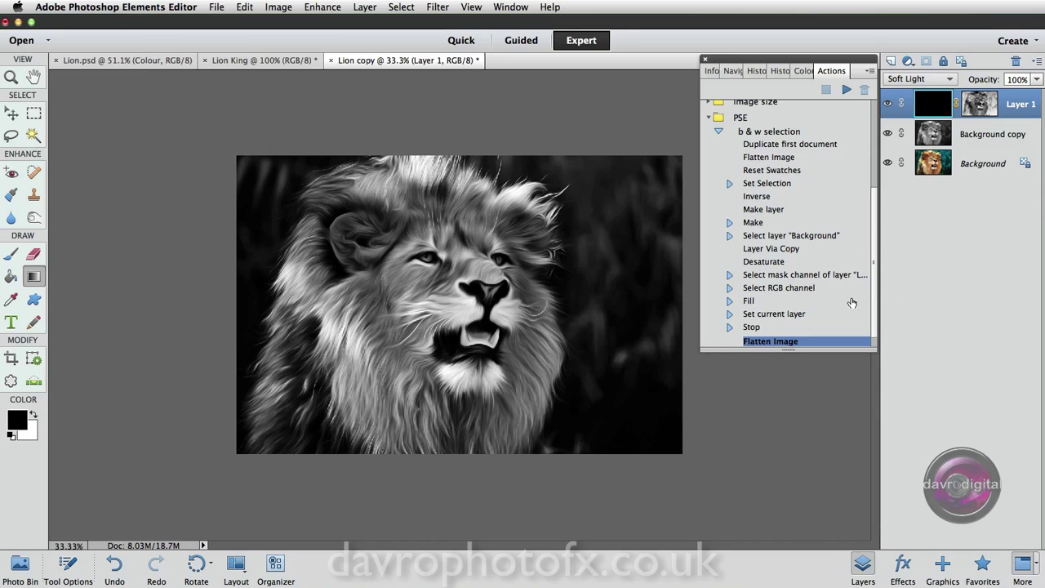
# Step: Zoom to 50%, compare Layer 1 on and off, set Hard Light at 29%, and open the foreground picker
pyautogui.click(480, 291)
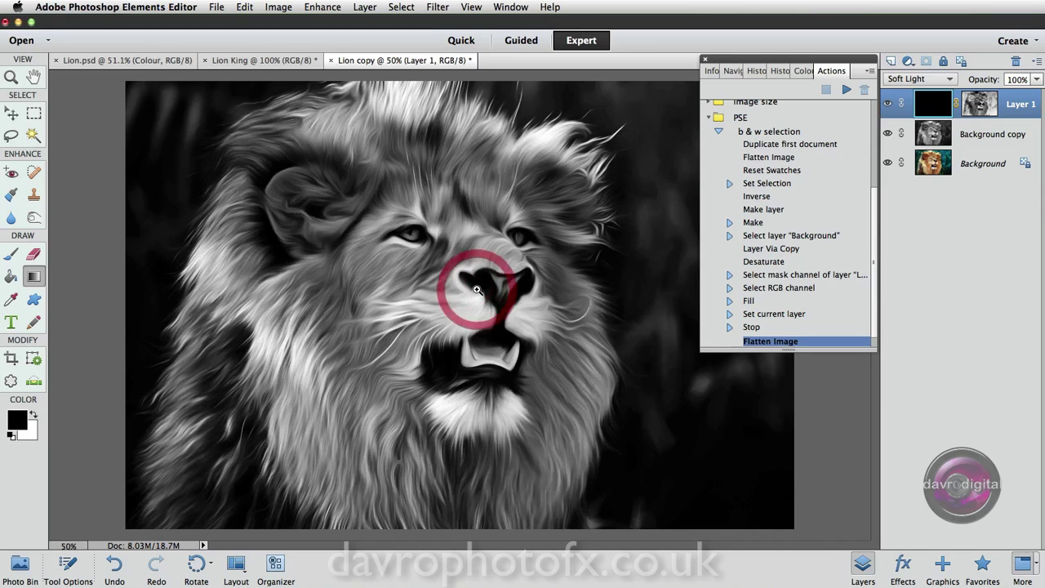
pyautogui.click(888, 103)
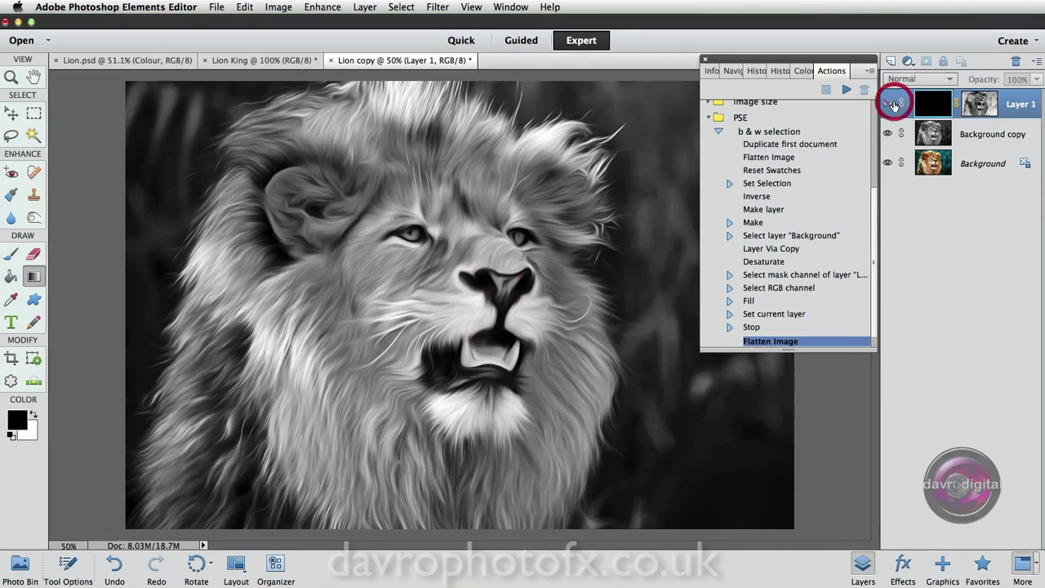
pyautogui.click(889, 103)
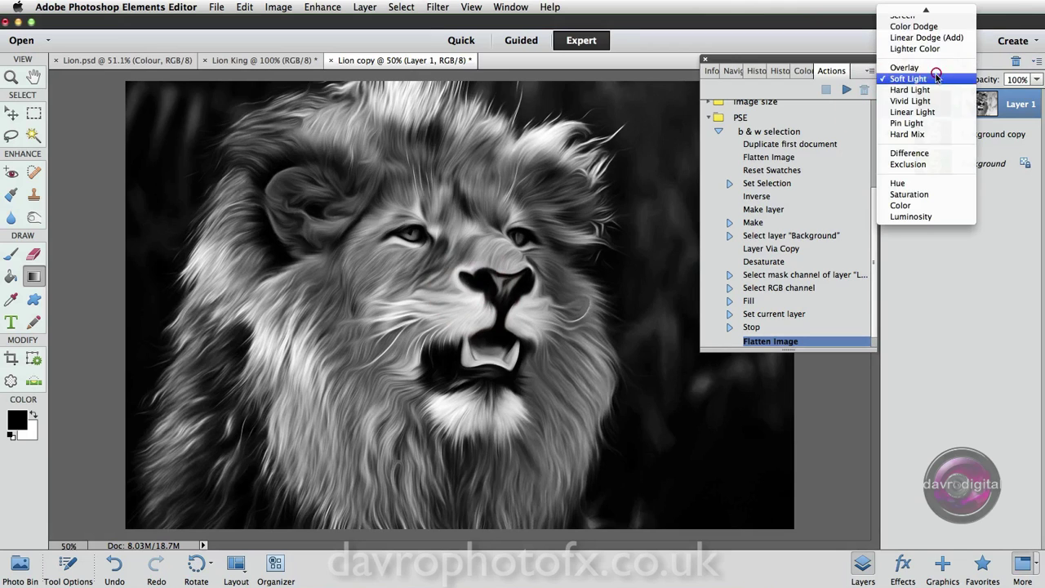
pyautogui.click(938, 77)
pyautogui.click(926, 89)
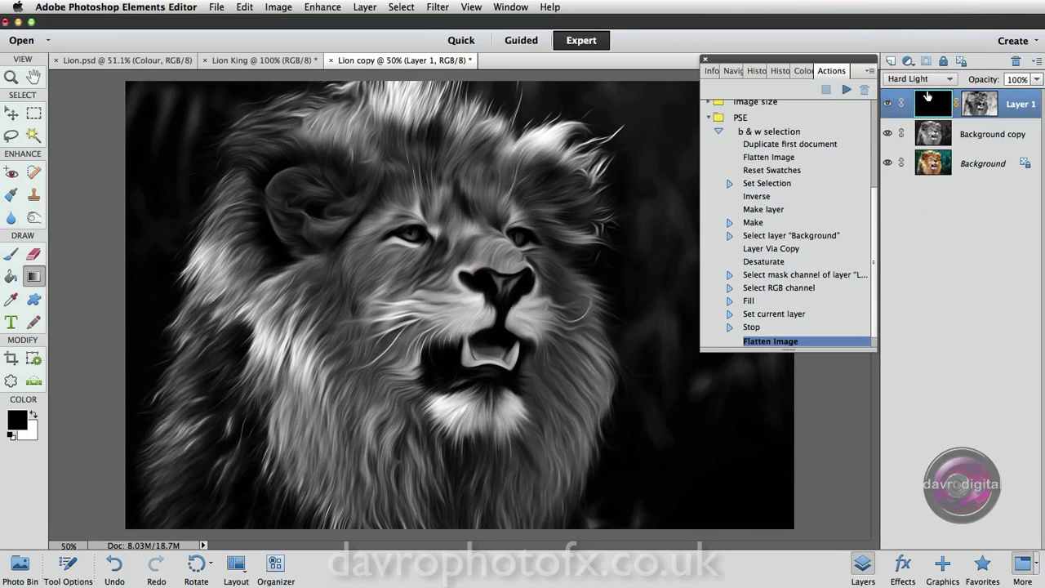
pyautogui.moveTo(981, 79); pyautogui.dragTo(939, 78)
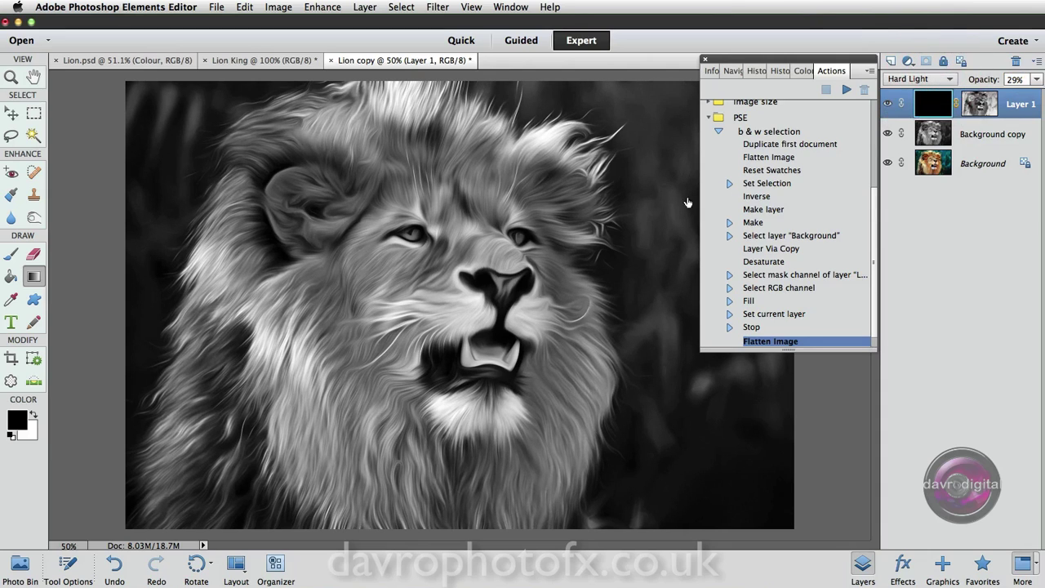
pyautogui.click(12, 420)
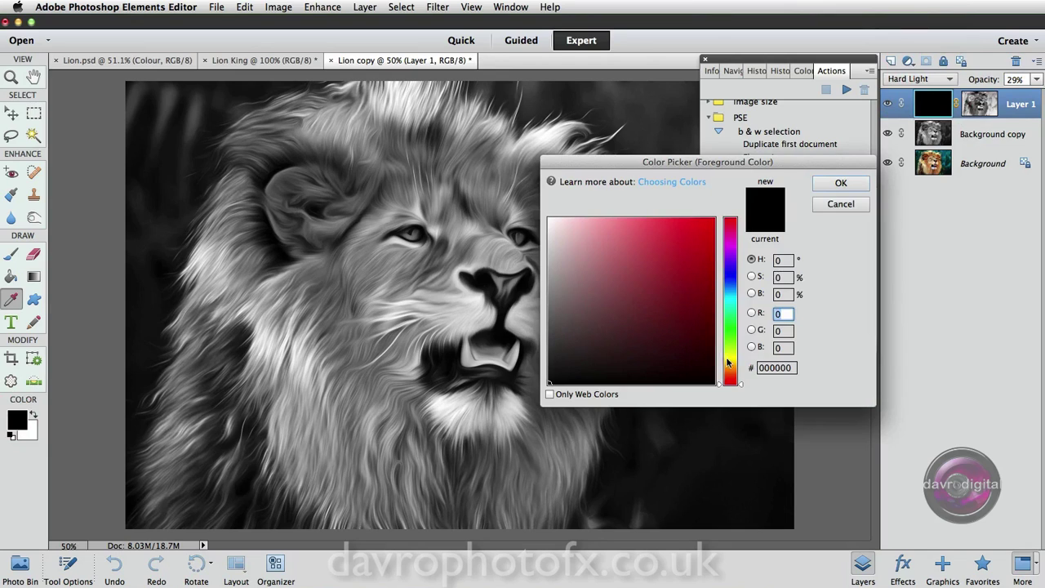
# Step: Choose brown 815e0a as the foreground colour and fill Layer 1 with the Paint Bucket
pyautogui.moveTo(730, 369); pyautogui.dragTo(737, 364)
pyautogui.moveTo(700, 306); pyautogui.dragTo(702, 299)
pyautogui.click(841, 184)
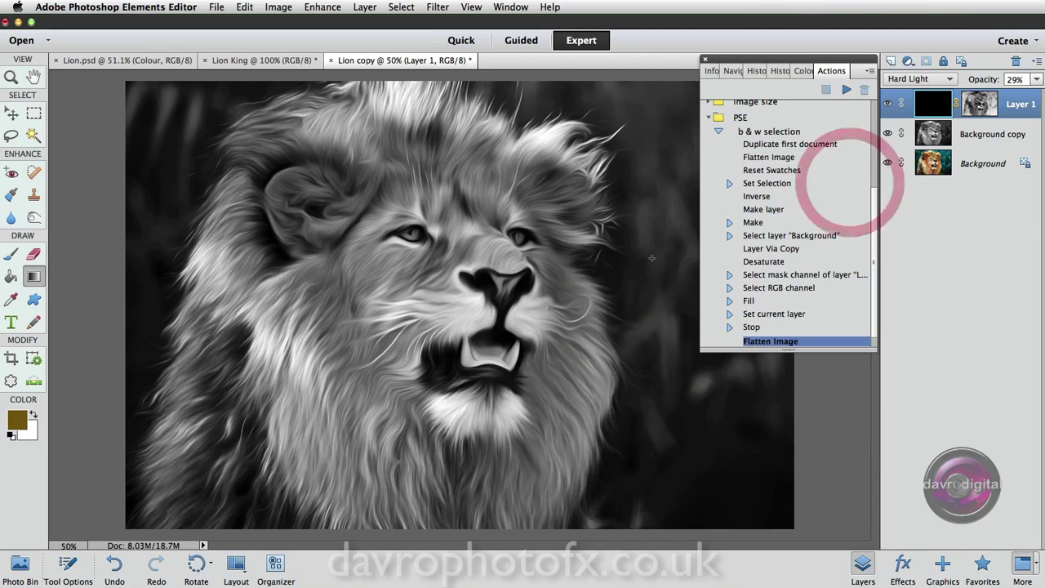
pyautogui.click(12, 277)
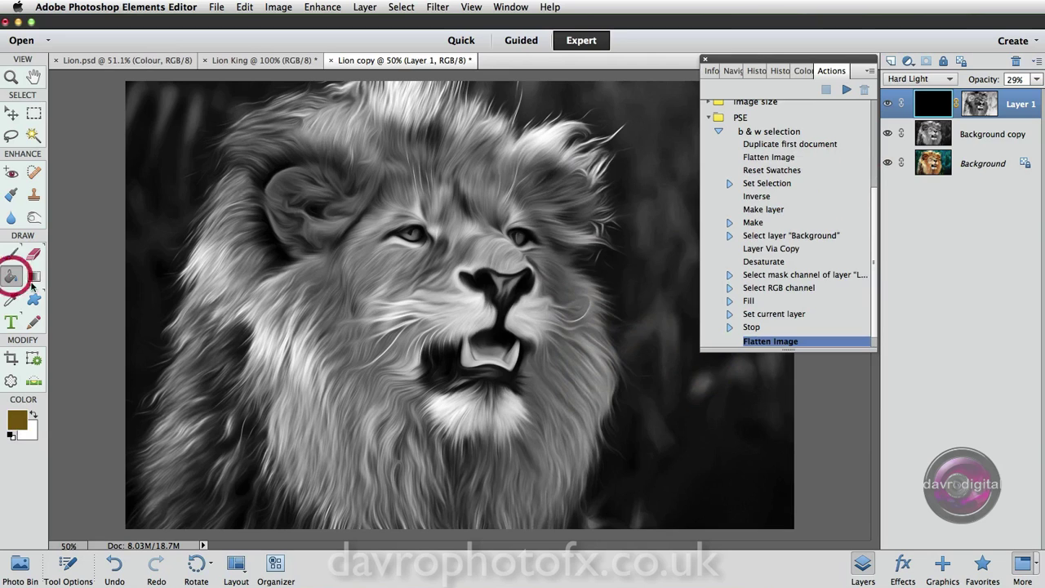
pyautogui.click(294, 293)
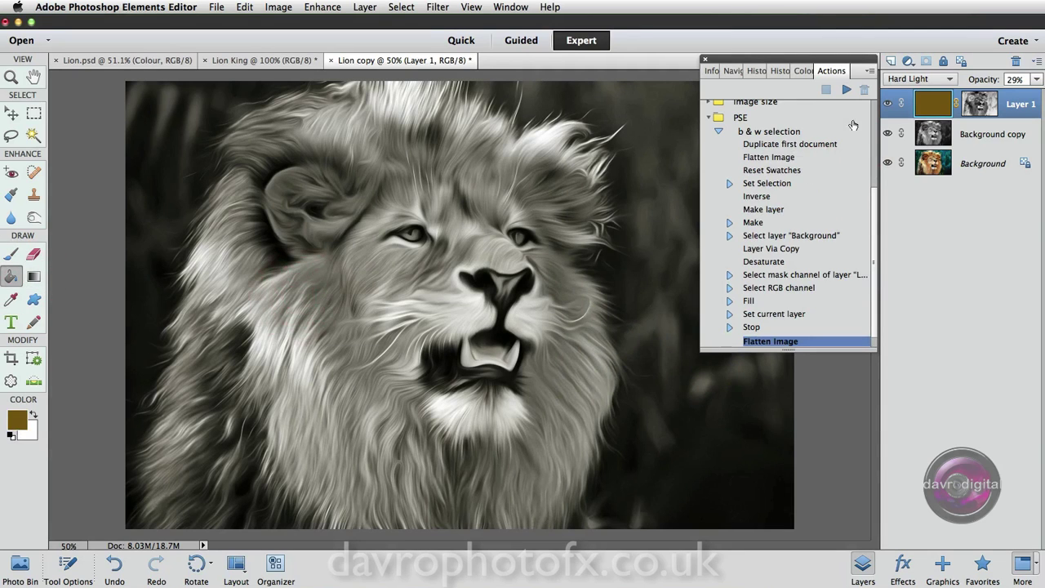
# Step: Try Overlay at 100%, then settle on Multiply blend mode at 79% opacity for Layer 1
pyautogui.click(939, 78)
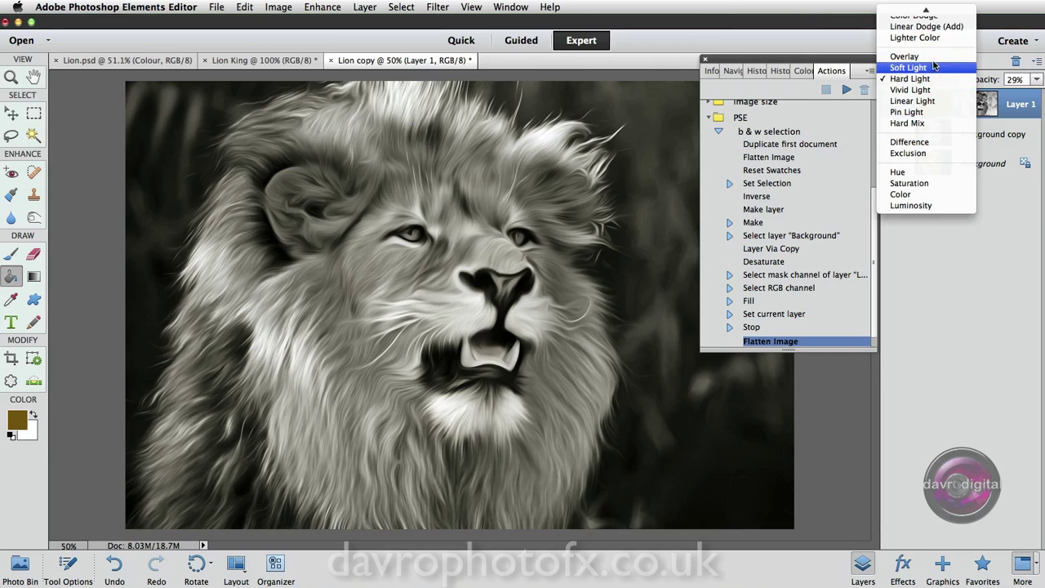
pyautogui.click(932, 58)
pyautogui.click(1014, 79)
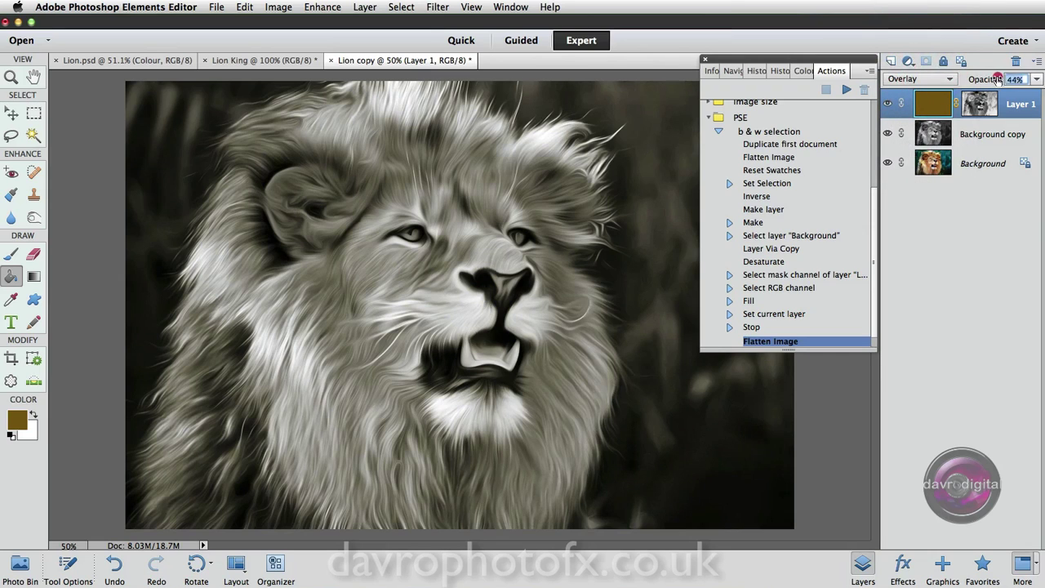
pyautogui.write('100')
pyautogui.press('Return')
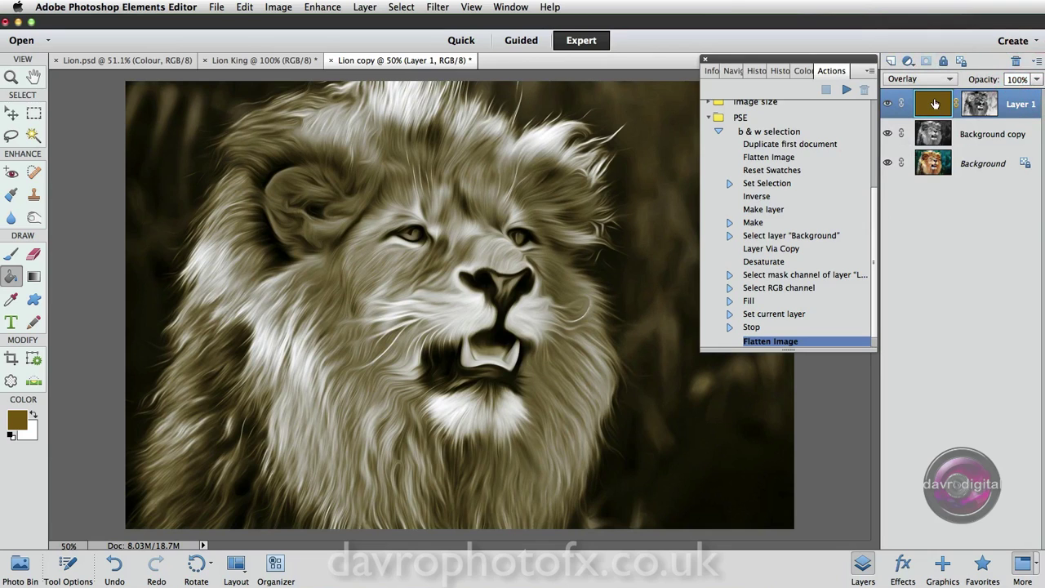
pyautogui.click(924, 79)
pyautogui.scroll(3, 923, 75)
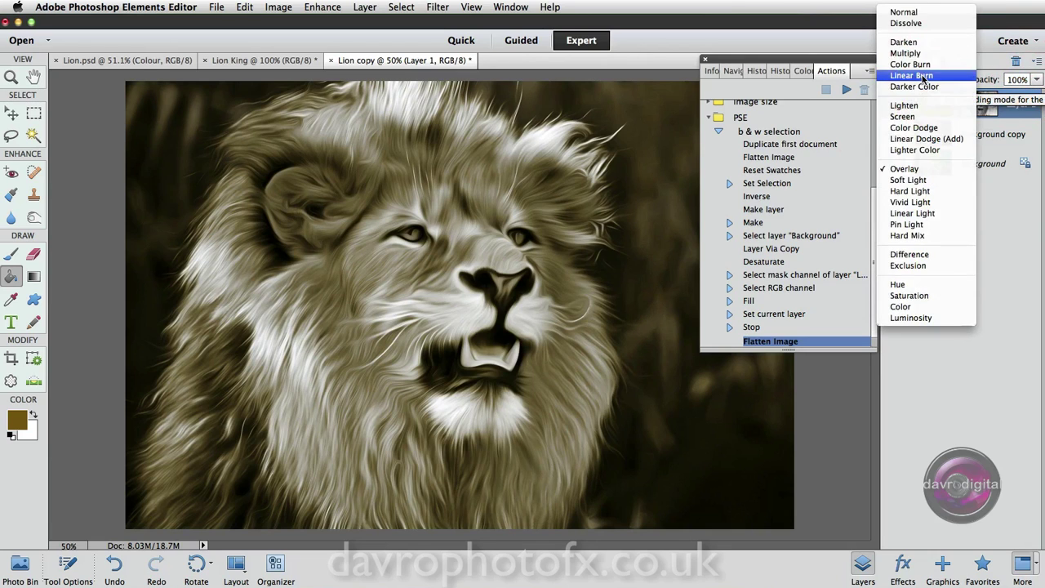
pyautogui.click(916, 52)
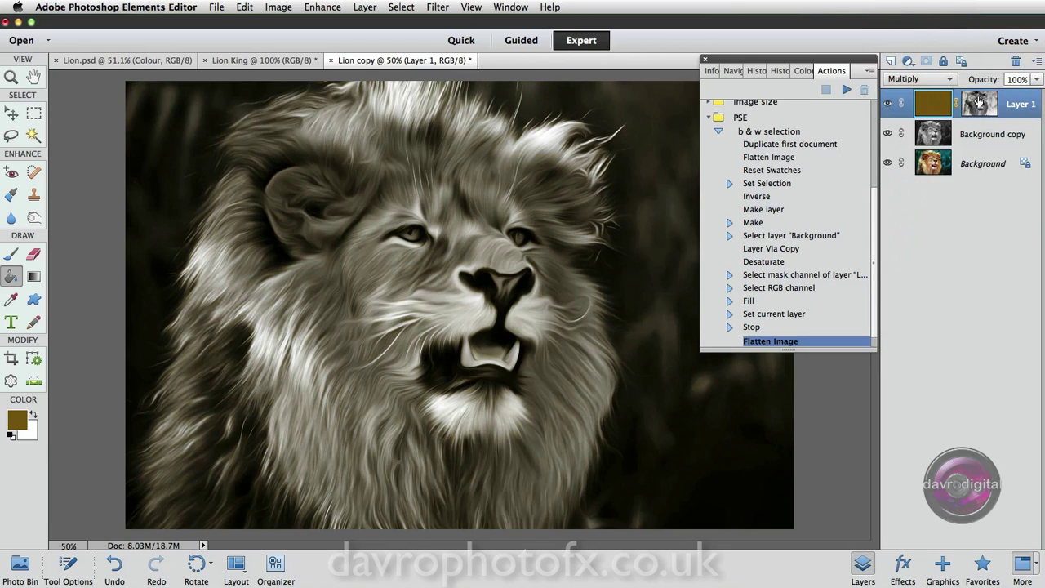
pyautogui.moveTo(989, 79); pyautogui.dragTo(971, 79)
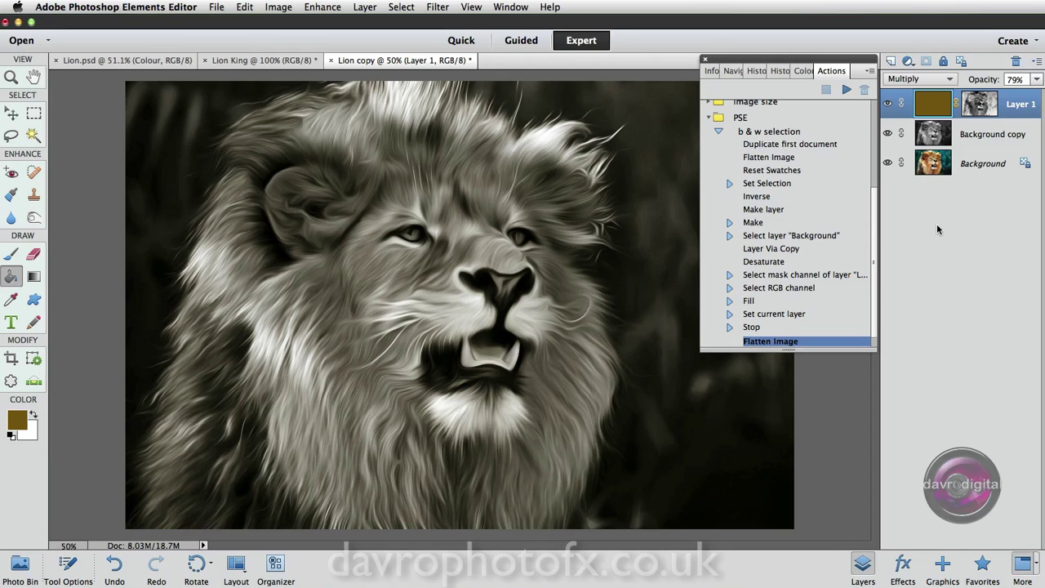
# Step: Delete the Resize Stroke Sharpen action from the Image size set
pyautogui.click(718, 133)
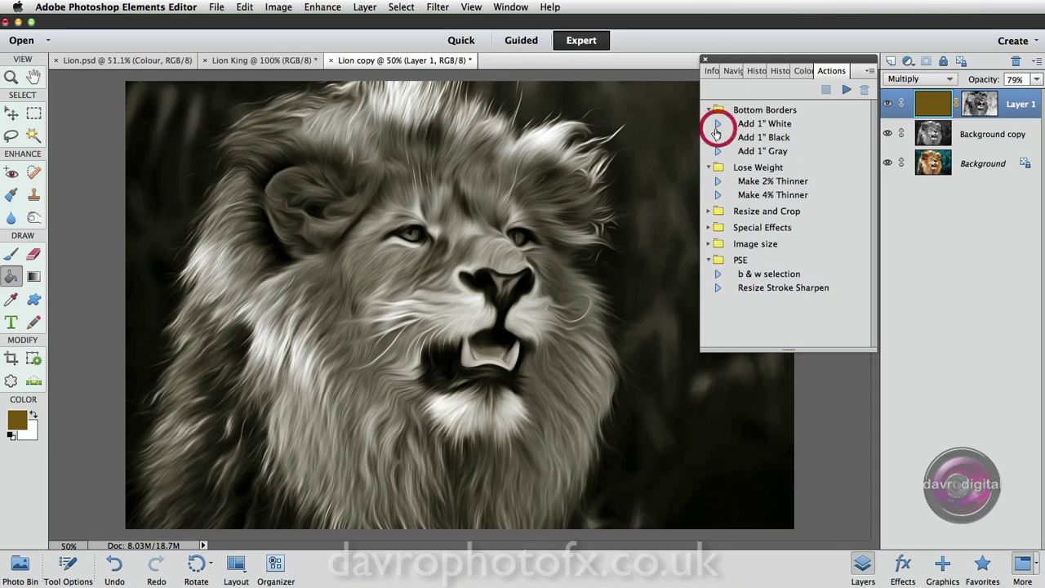
pyautogui.click(708, 244)
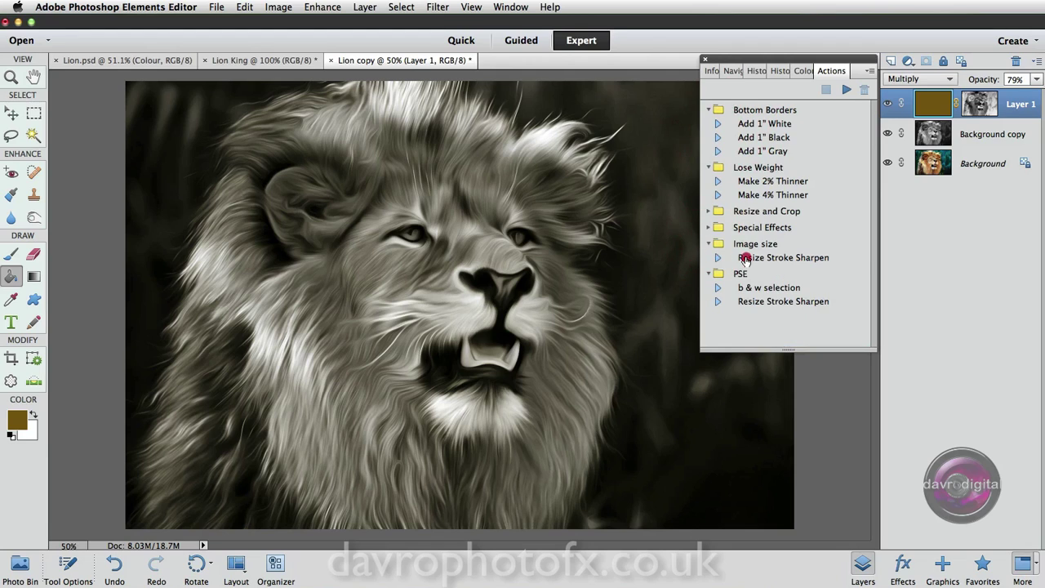
pyautogui.click(746, 258)
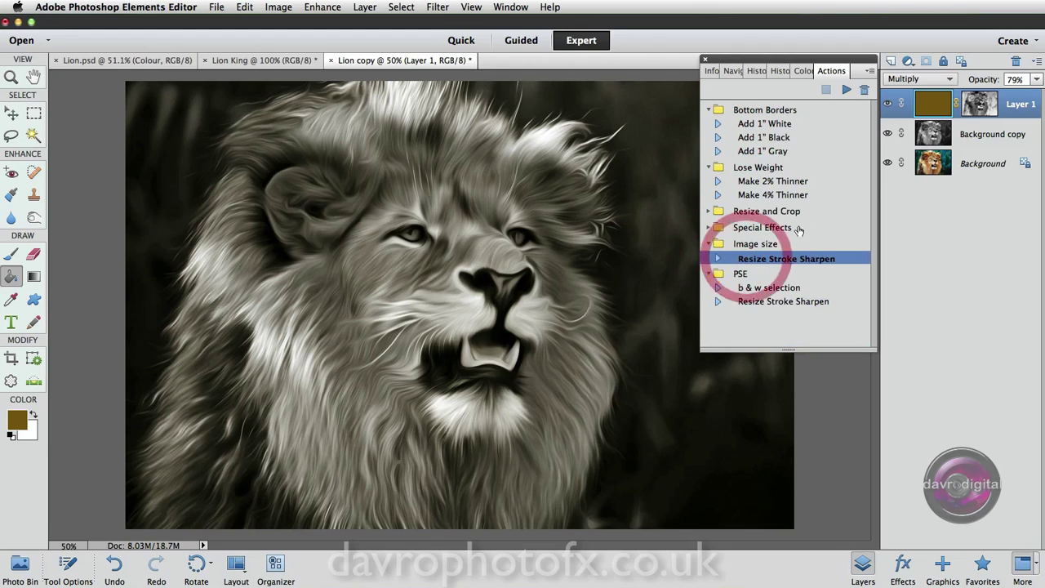
pyautogui.click(864, 90)
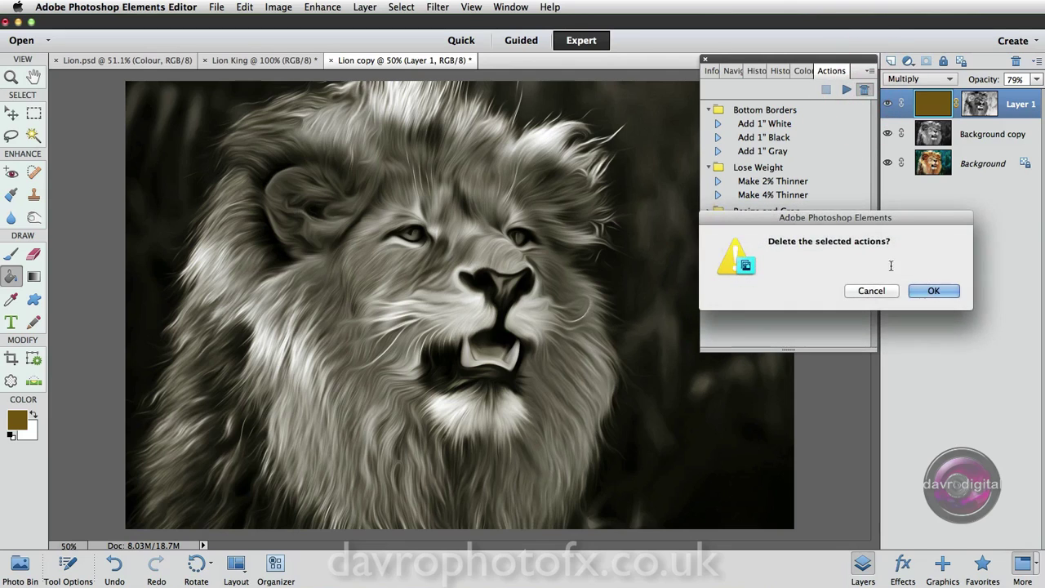
pyautogui.click(940, 292)
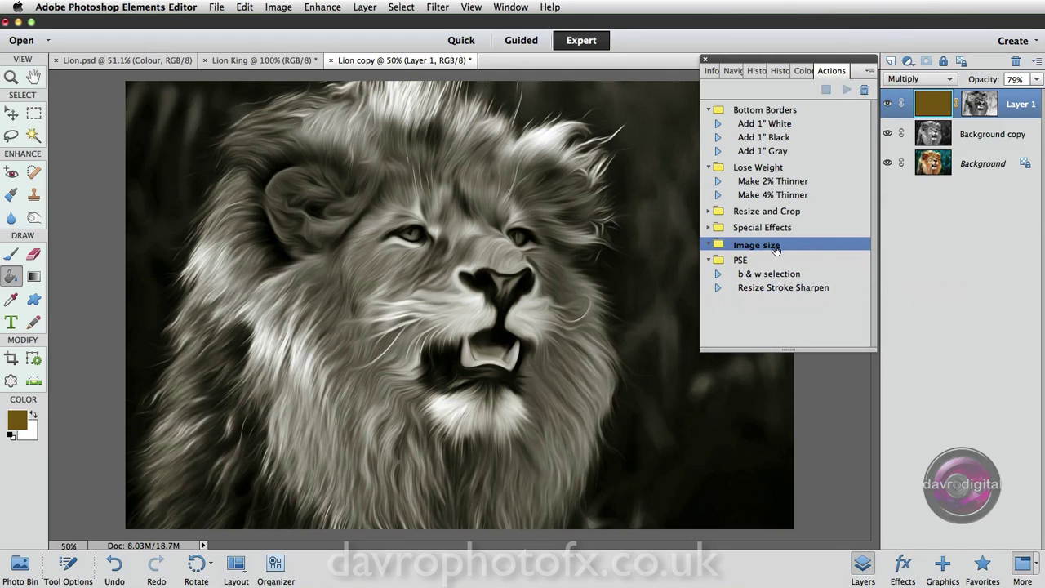
# Step: Delete the now-empty Image size set and confirm
pyautogui.click(750, 243)
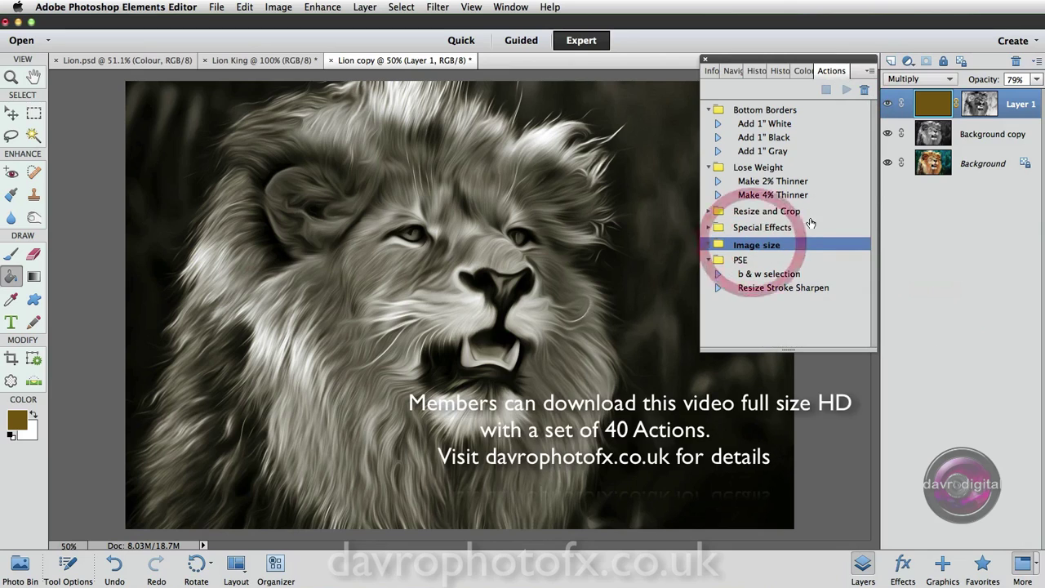
pyautogui.click(864, 90)
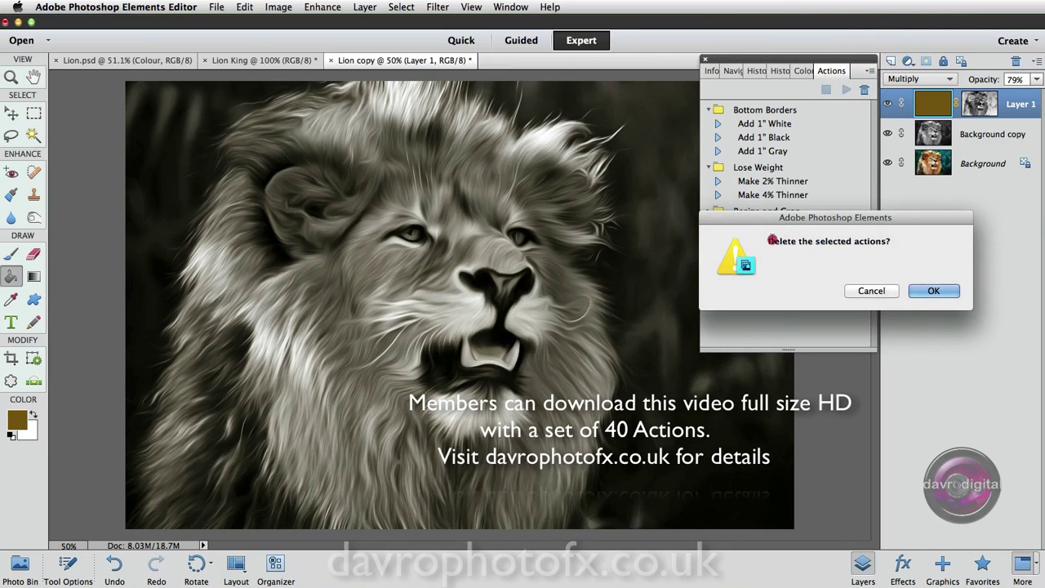
pyautogui.click(931, 291)
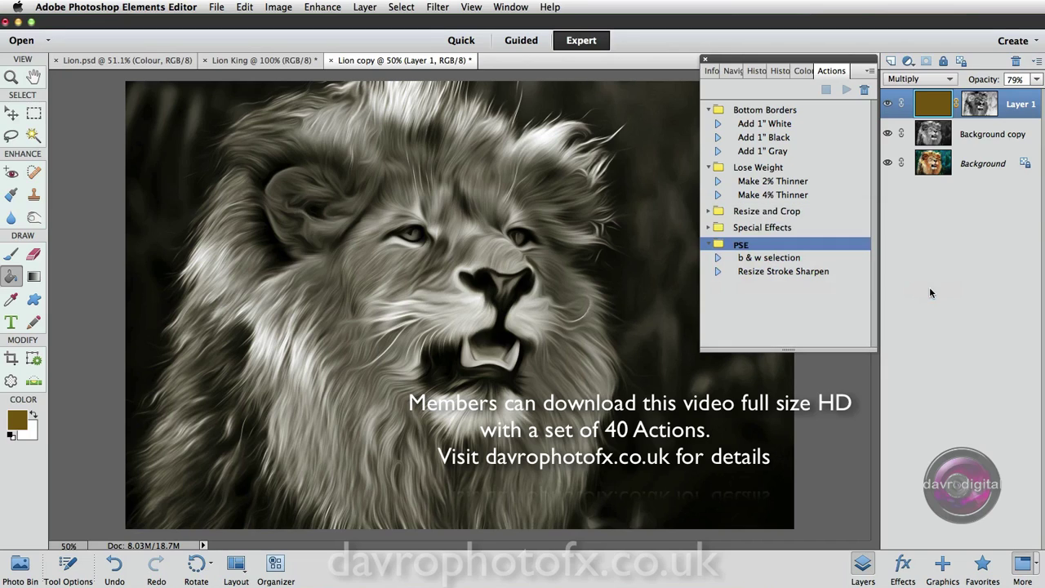